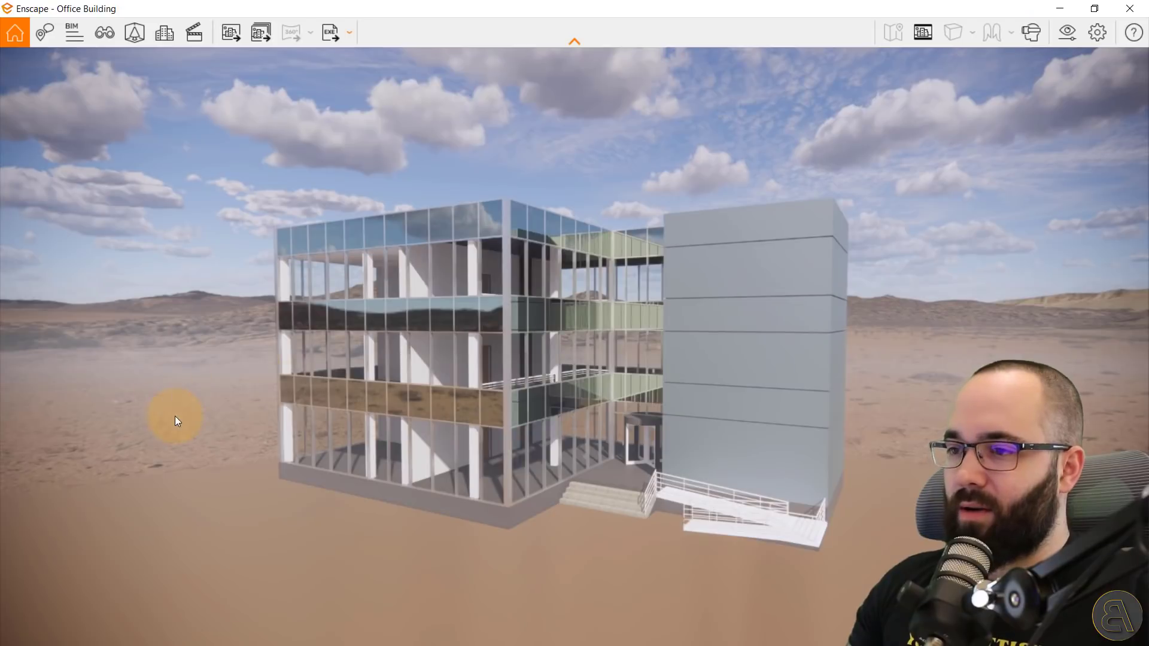
- Start adding a site context for the office building and reposition the import dialog
{"action": "left_click_drag", "start_coordinate": [559, 286], "coordinate": [592, 371]}
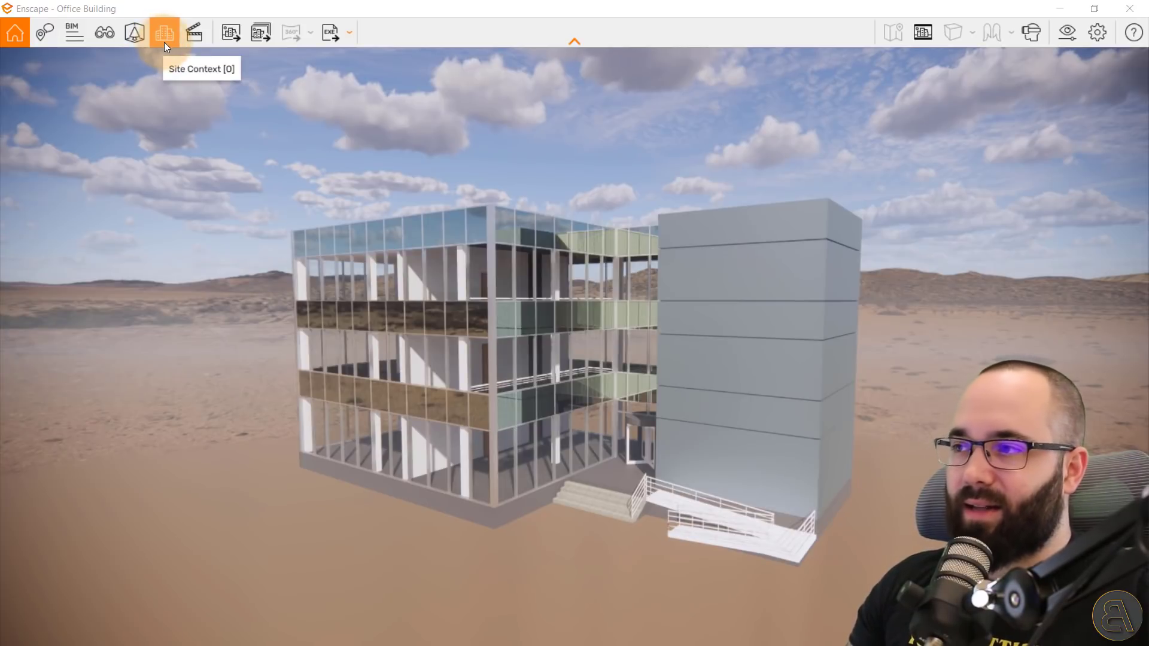
{"action": "left_click", "coordinate": [164, 45]}
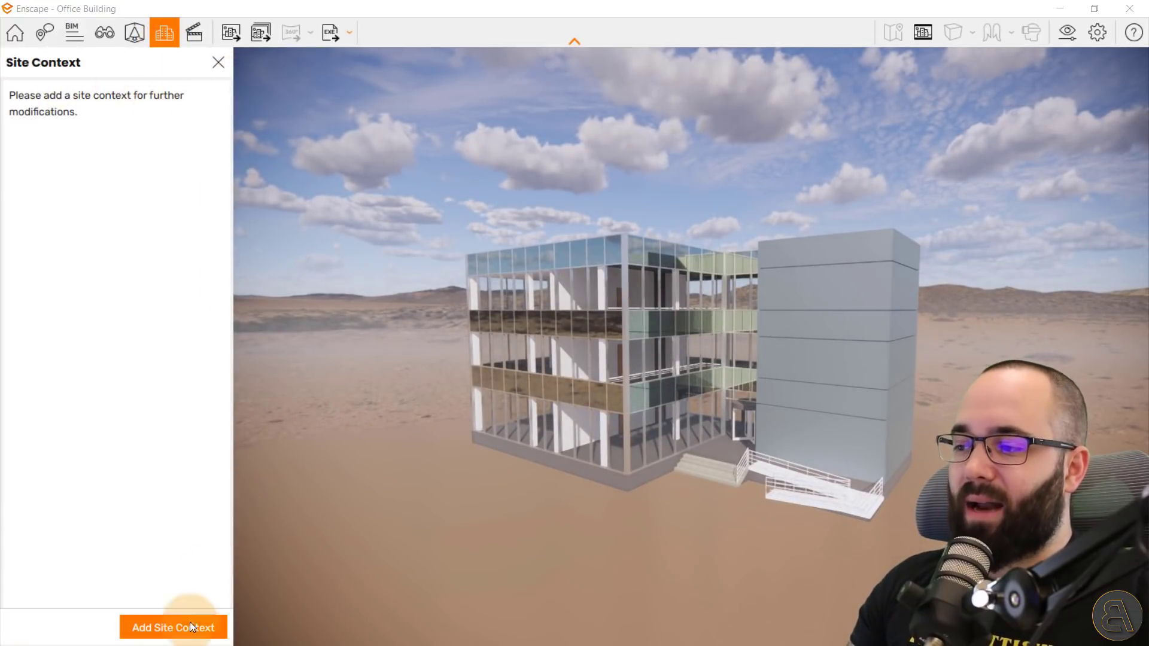
{"action": "left_click", "coordinate": [148, 631]}
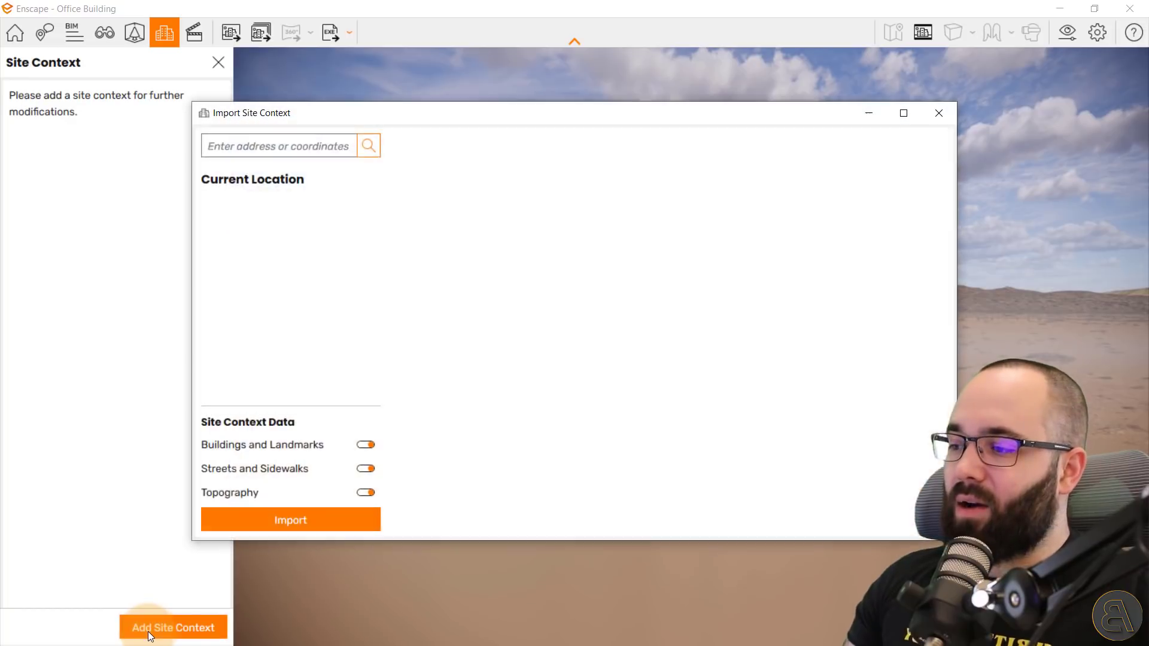
{"action": "left_click_drag", "start_coordinate": [441, 111], "coordinate": [372, 97]}
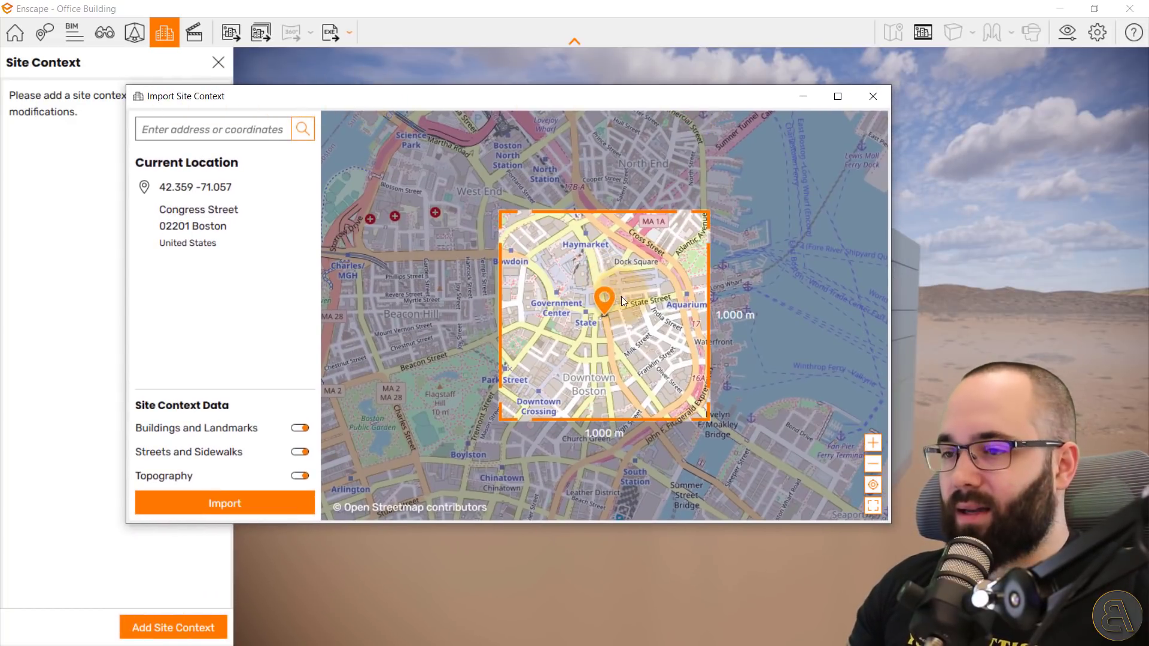
- Search for Belgrade and set the location to the Stari Grad Urban Municipality result
{"action": "scroll", "coordinate": [566, 292], "scroll_direction": "down", "scroll_amount": 2}
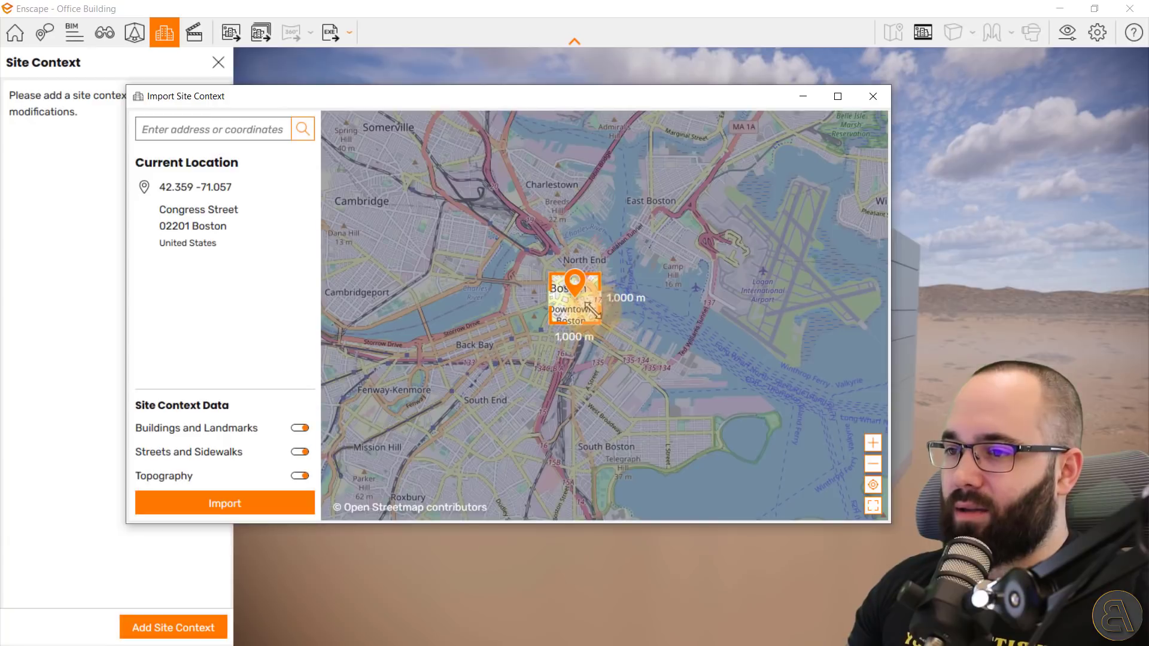
{"action": "scroll", "coordinate": [573, 309], "scroll_direction": "up", "scroll_amount": 3}
{"action": "scroll", "coordinate": [592, 338], "scroll_direction": "down", "scroll_amount": 1}
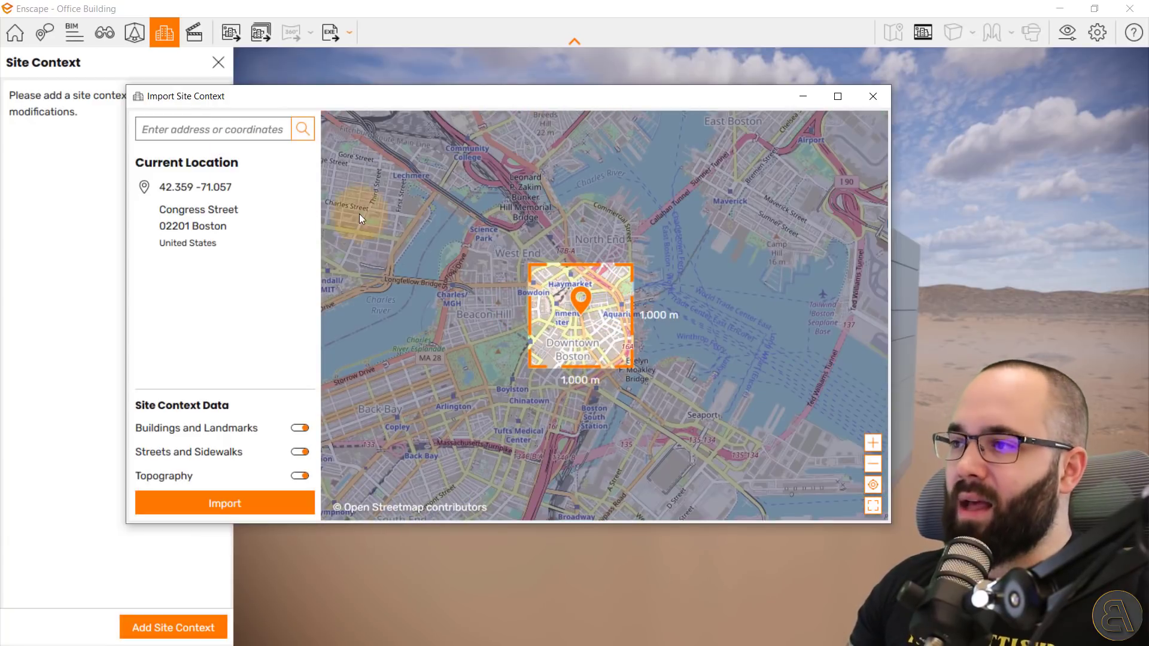
{"action": "left_click", "coordinate": [188, 134]}
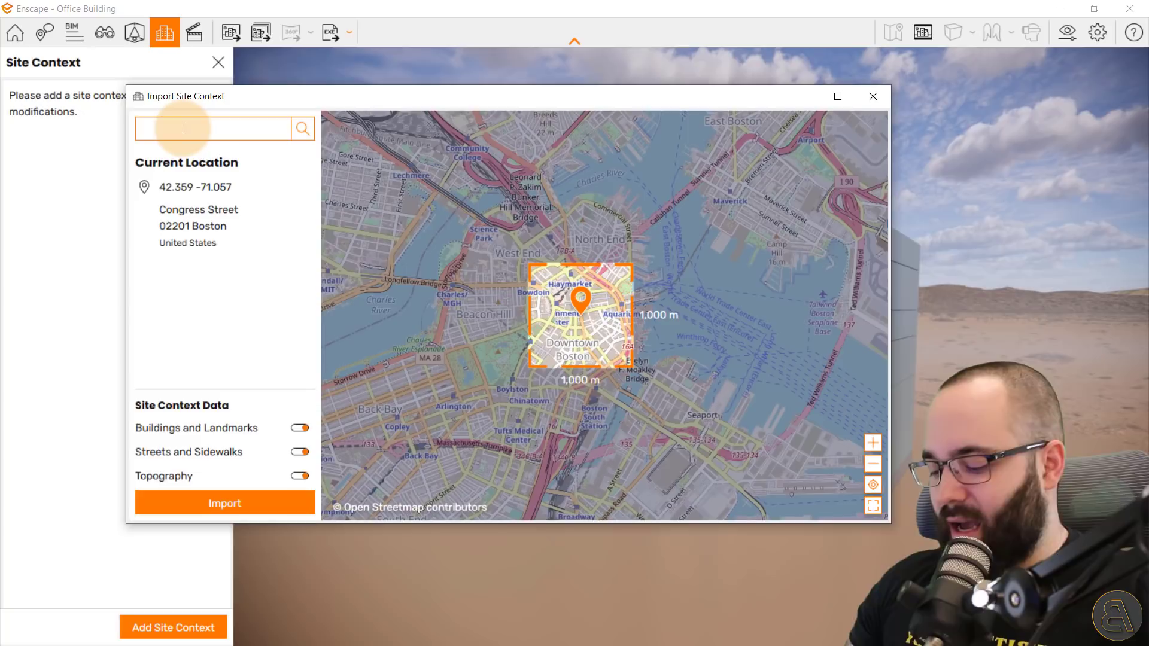
{"action": "type", "text": "Belgrade"}
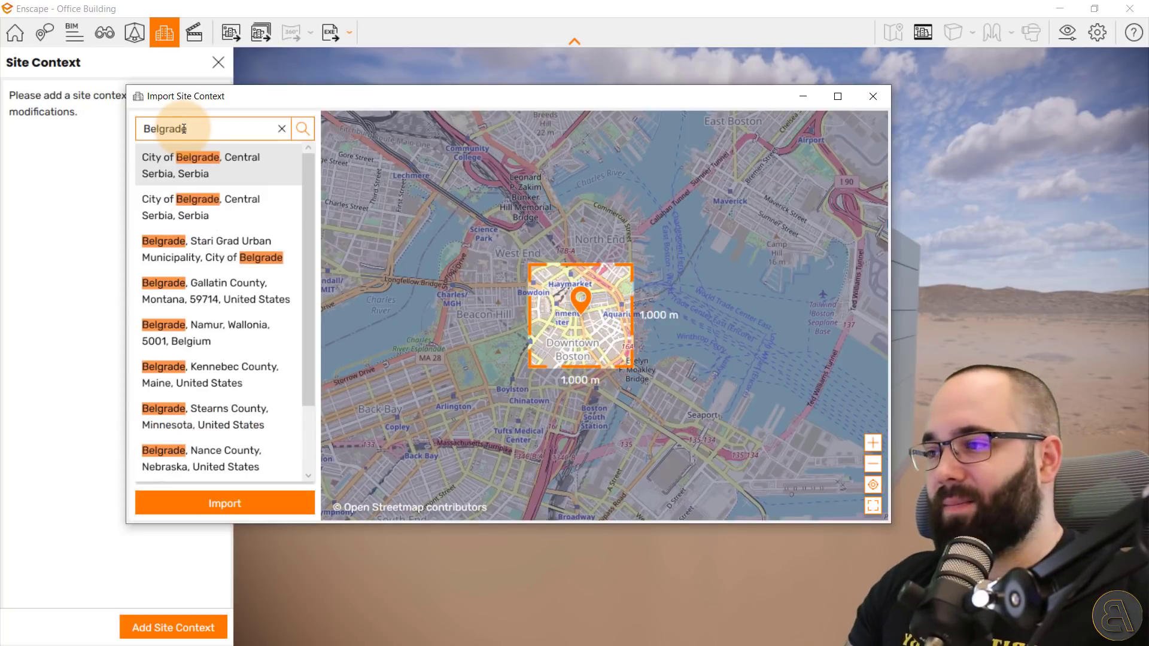
{"action": "left_click", "coordinate": [221, 258]}
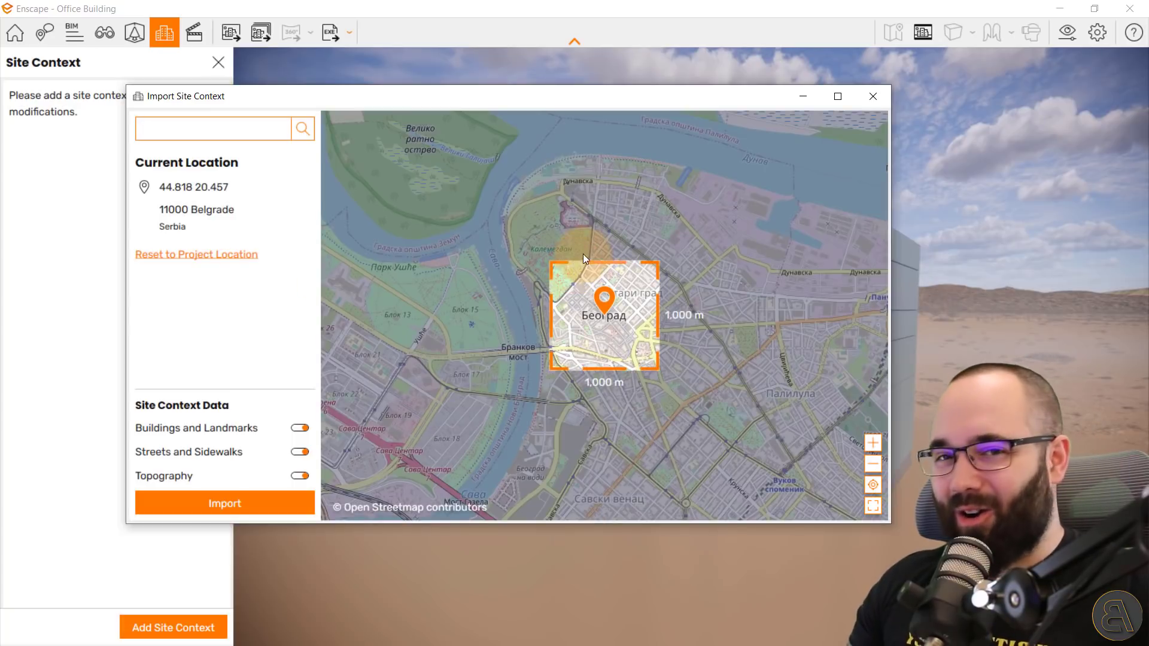
- Move the location marker southwest across the river to 44.803, 20.403 and recentre the import area around it
{"action": "left_click_drag", "start_coordinate": [536, 390], "coordinate": [815, 261]}
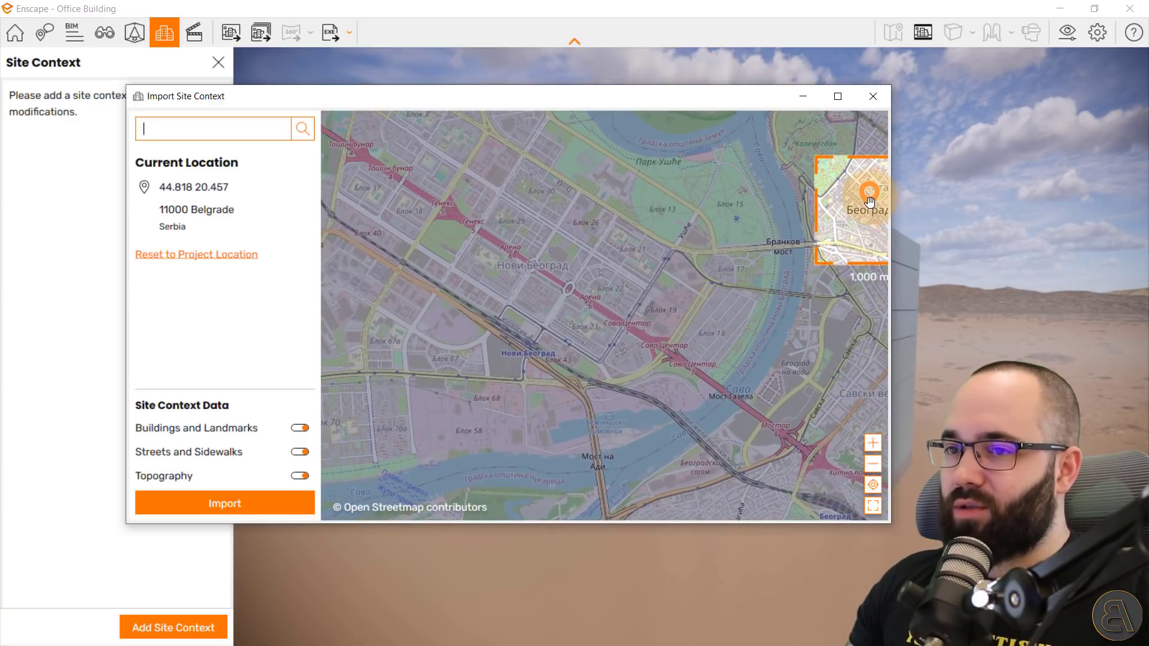
{"action": "left_click_drag", "start_coordinate": [865, 203], "coordinate": [393, 382]}
{"action": "scroll", "coordinate": [368, 390], "scroll_direction": "up", "scroll_amount": 3}
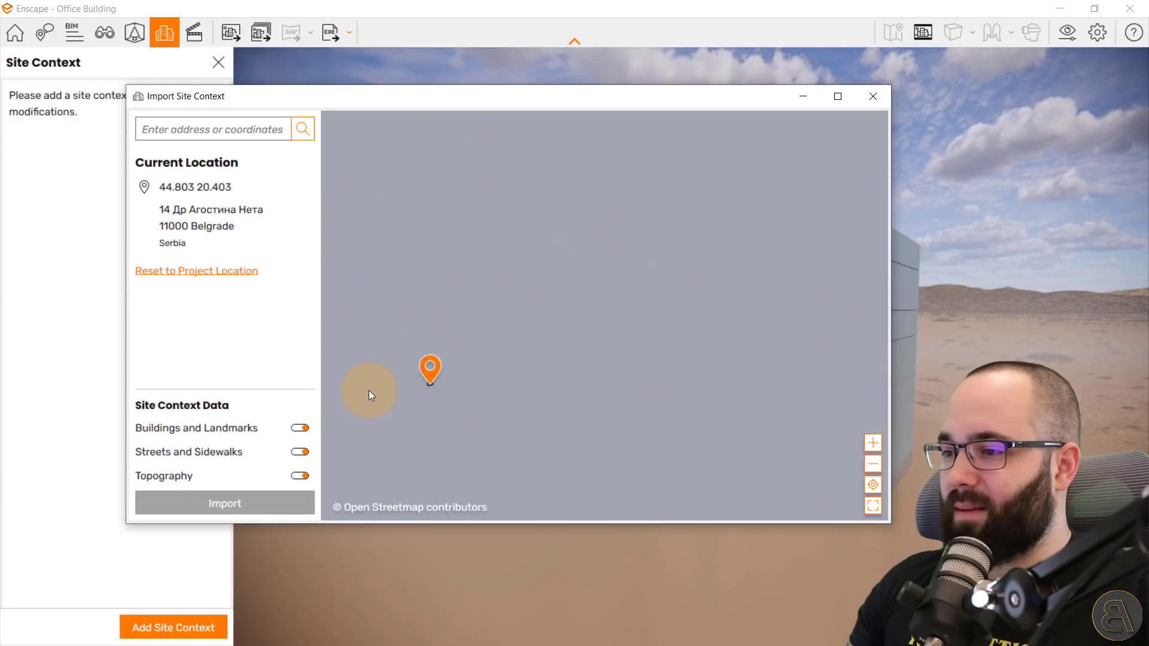
{"action": "left_click_drag", "start_coordinate": [488, 368], "coordinate": [498, 377]}
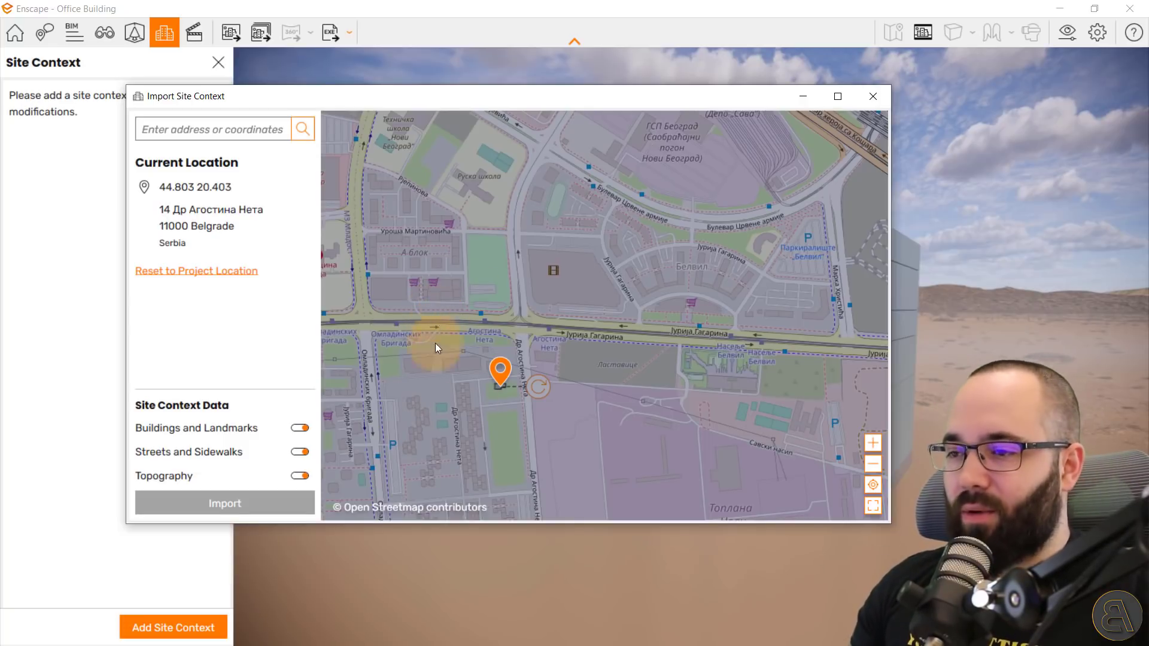
{"action": "left_click", "coordinate": [874, 506]}
{"action": "scroll", "coordinate": [724, 332], "scroll_direction": "up", "scroll_amount": 1}
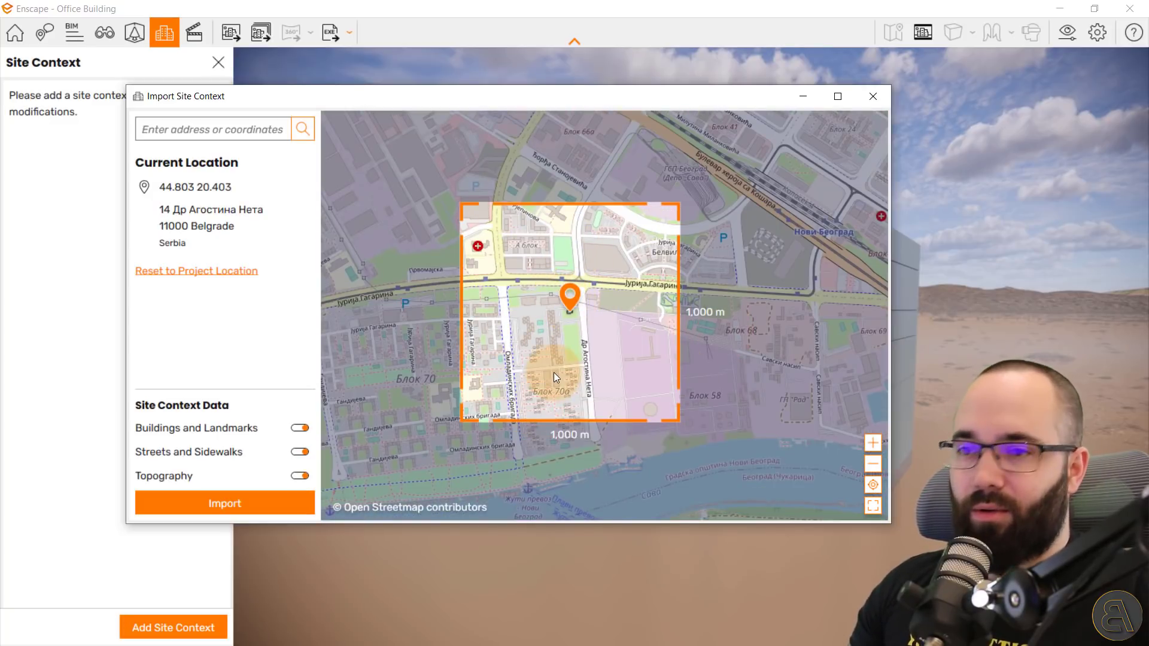
- Resize the import area to about 1,397 m by 820 m and import its buildings, streets and topography
{"action": "left_click_drag", "start_coordinate": [654, 333], "coordinate": [673, 323]}
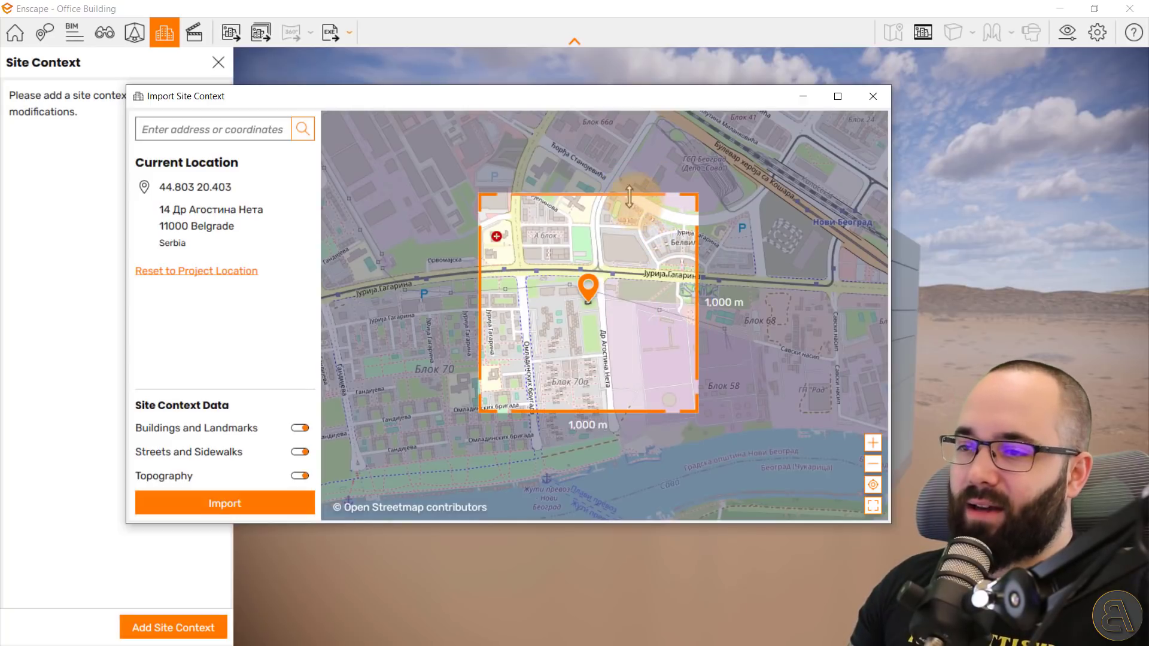
{"action": "mouse_move", "coordinate": [697, 256]}
{"action": "left_mouse_down"}
{"action": "mouse_move", "coordinate": [734, 256]}
{"action": "mouse_move", "coordinate": [625, 257]}
{"action": "mouse_move", "coordinate": [722, 257]}
{"action": "mouse_move", "coordinate": [670, 259]}
{"action": "mouse_move", "coordinate": [696, 257]}
{"action": "left_mouse_up"}
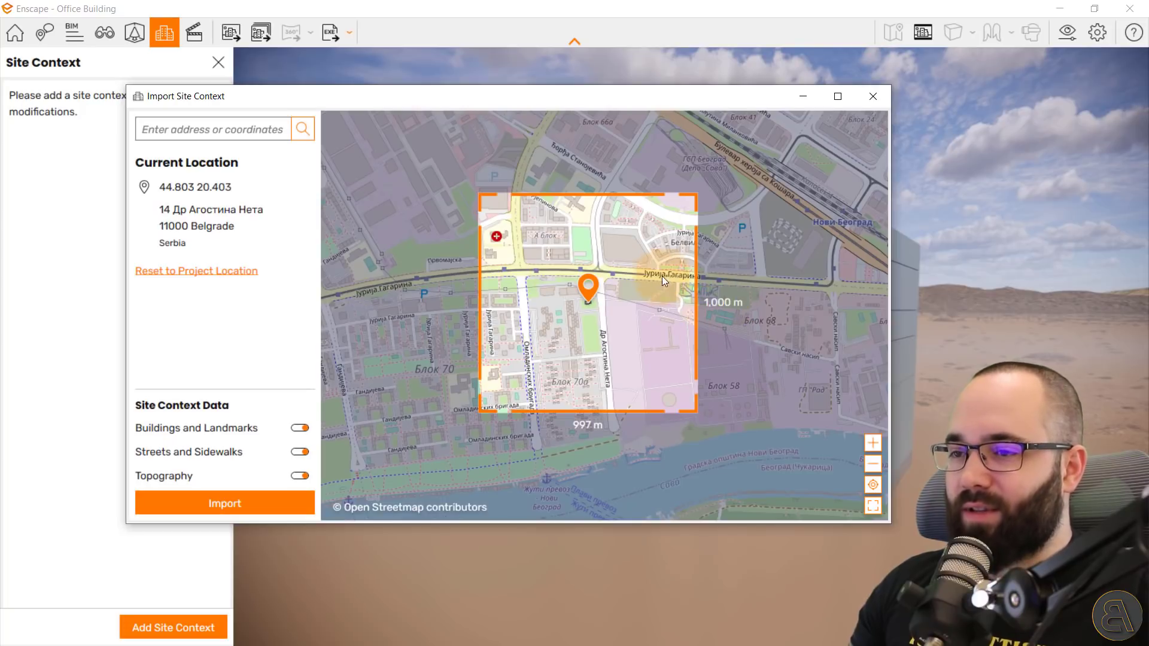
{"action": "left_click_drag", "start_coordinate": [594, 103], "coordinate": [566, 99]}
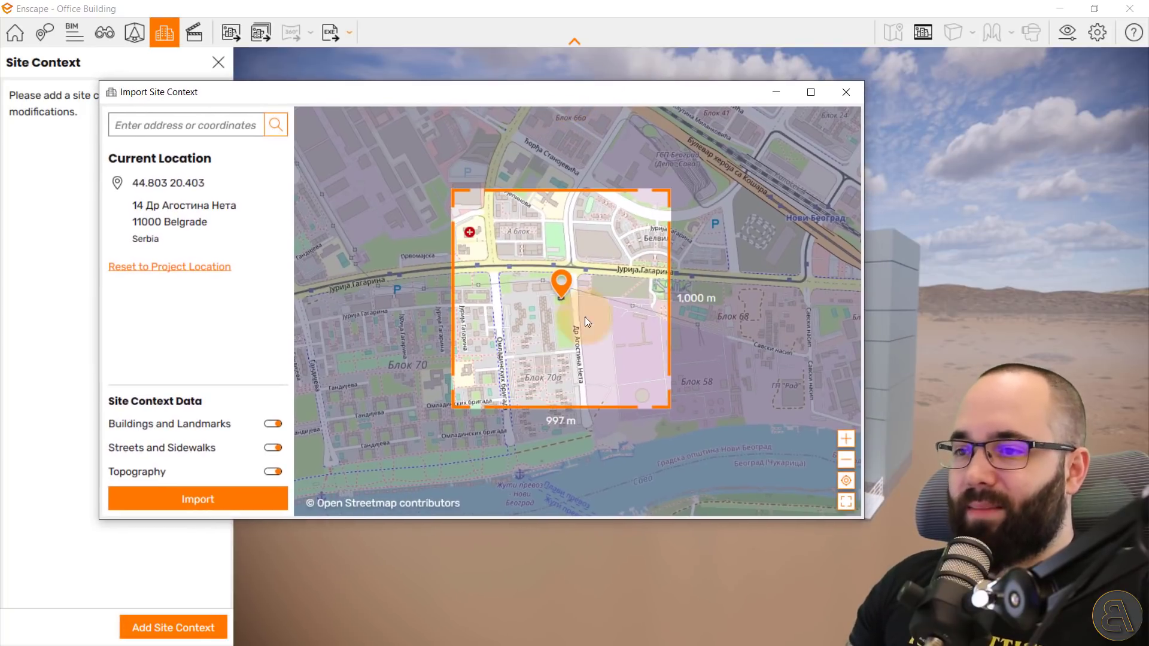
{"action": "mouse_move", "coordinate": [662, 324]}
{"action": "left_mouse_down"}
{"action": "mouse_move", "coordinate": [675, 321]}
{"action": "mouse_move", "coordinate": [664, 320]}
{"action": "left_mouse_up"}
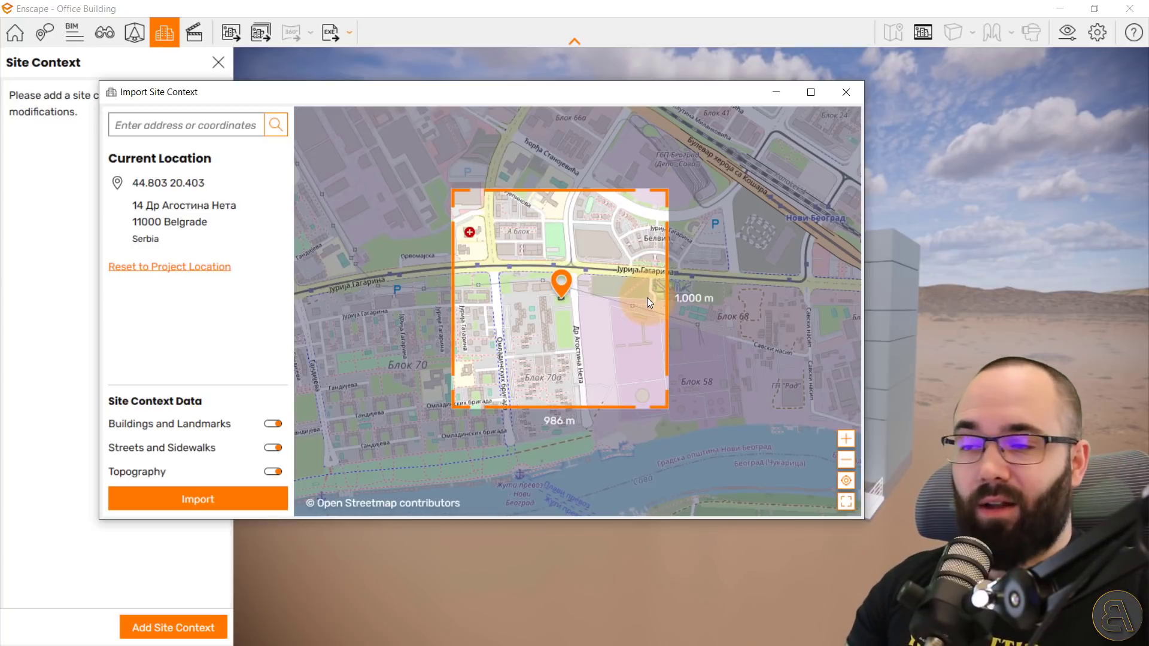
{"action": "left_click_drag", "start_coordinate": [569, 407], "coordinate": [568, 362]}
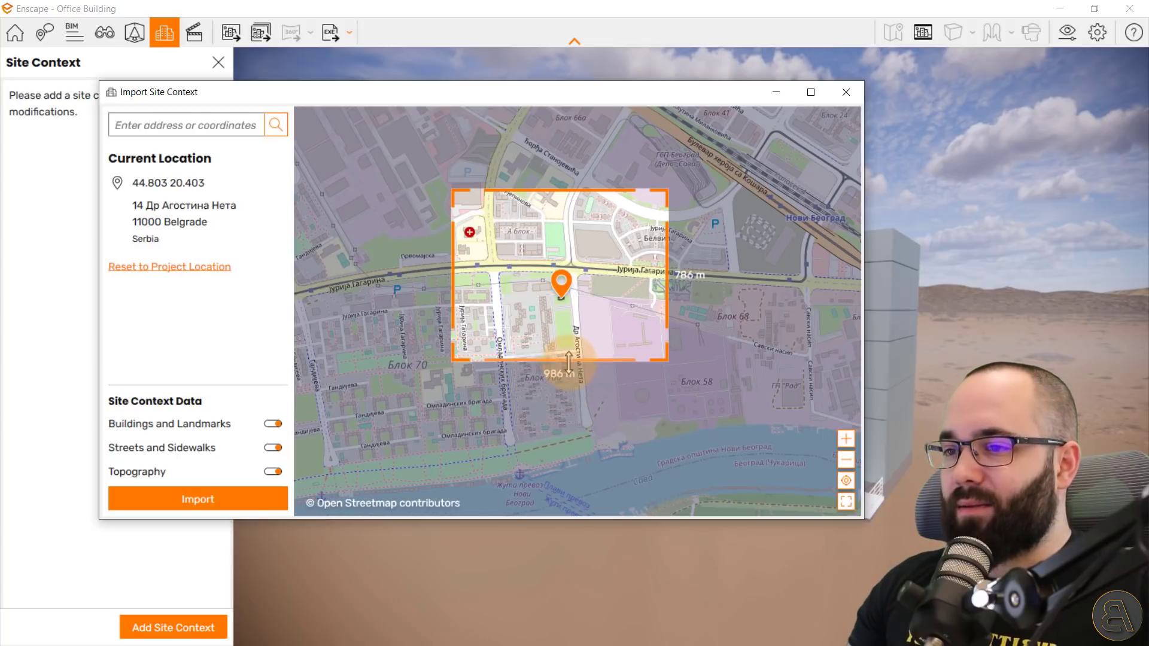
{"action": "left_click_drag", "start_coordinate": [667, 275], "coordinate": [739, 275]}
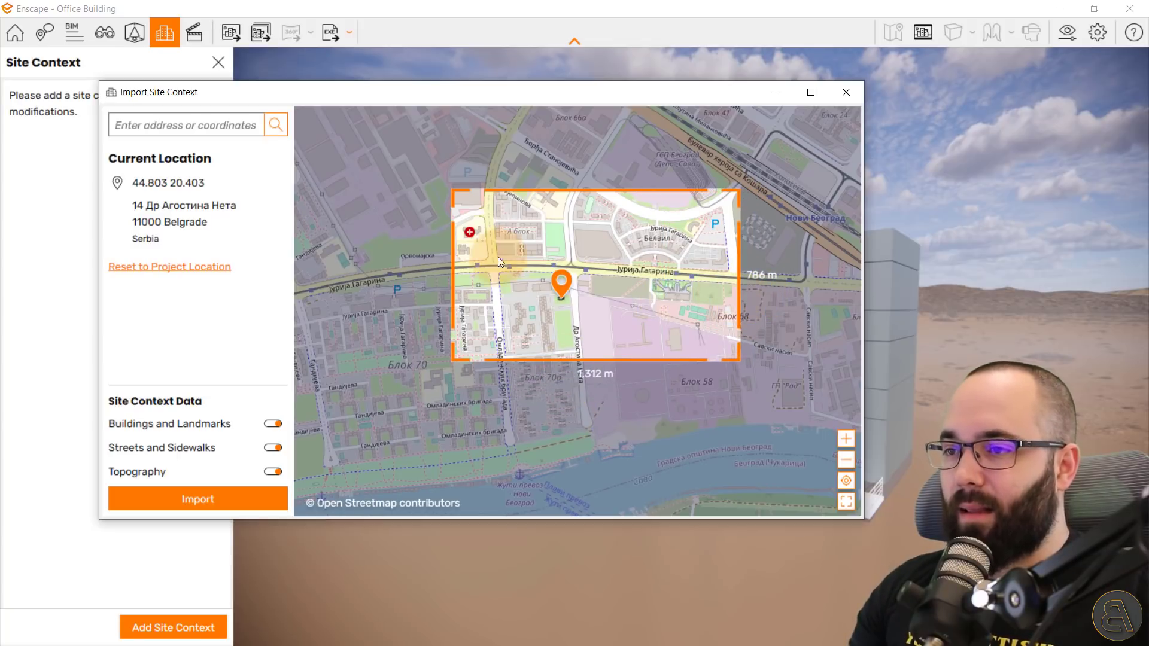
{"action": "left_click_drag", "start_coordinate": [459, 267], "coordinate": [434, 268]}
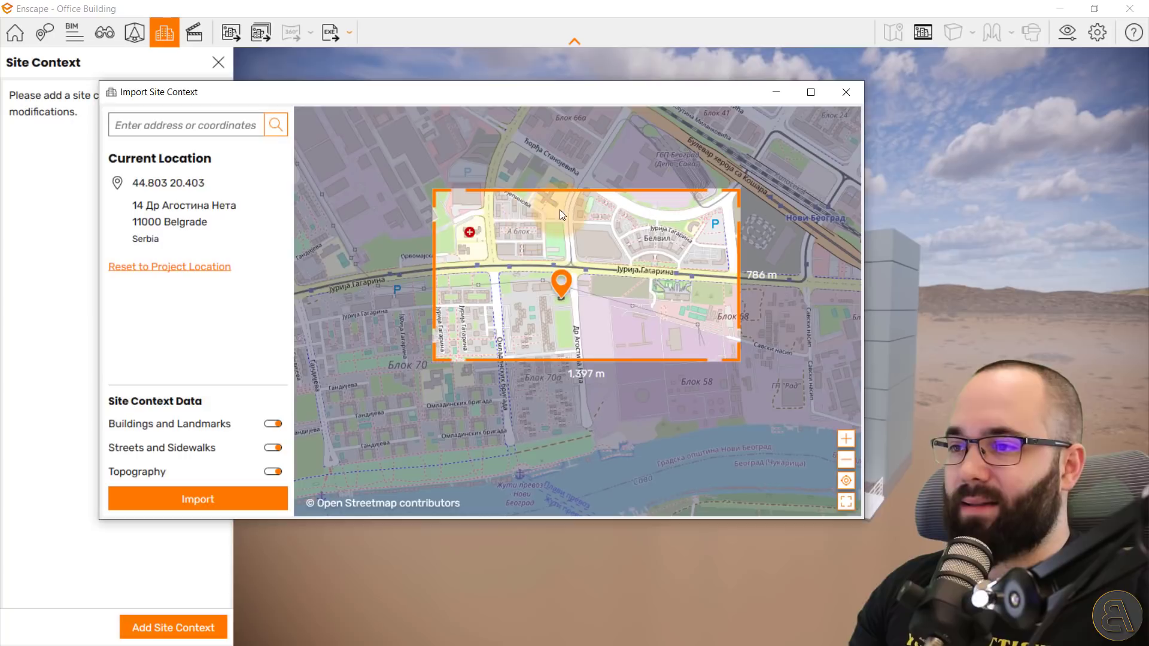
{"action": "left_click_drag", "start_coordinate": [566, 191], "coordinate": [564, 183]}
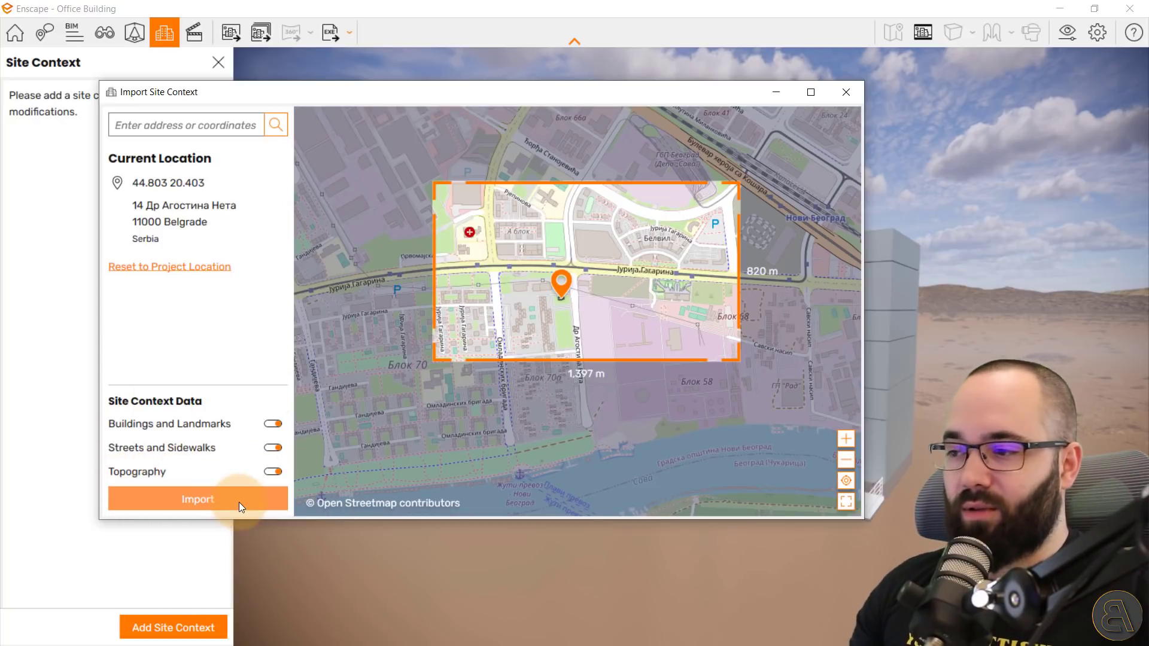
{"action": "left_click", "coordinate": [203, 504]}
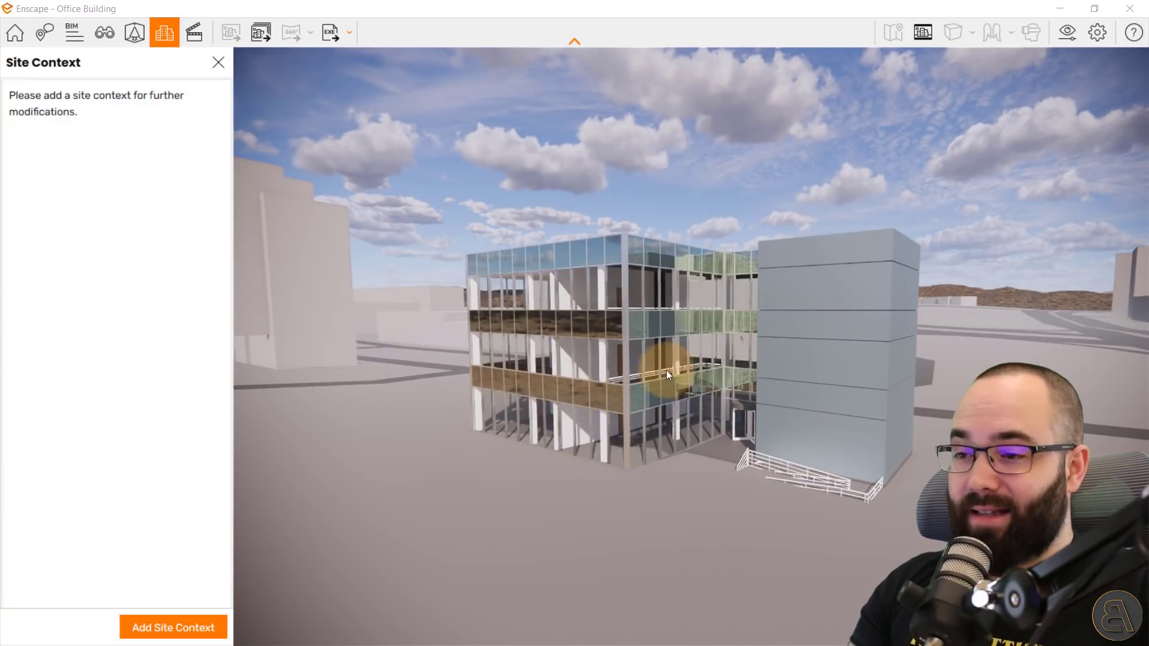
- Select the street network around the office building and the neighbouring building 16 to identify them in the map data
{"action": "mouse_move", "coordinate": [637, 388]}
{"action": "right_mouse_down"}
{"action": "mouse_move", "coordinate": [626, 305]}
{"action": "mouse_move", "coordinate": [648, 371]}
{"action": "mouse_move", "coordinate": [665, 362]}
{"action": "mouse_move", "coordinate": [680, 372]}
{"action": "mouse_move", "coordinate": [616, 385]}
{"action": "mouse_move", "coordinate": [672, 346]}
{"action": "mouse_move", "coordinate": [691, 311]}
{"action": "mouse_move", "coordinate": [735, 311]}
{"action": "mouse_move", "coordinate": [656, 405]}
{"action": "mouse_move", "coordinate": [673, 347]}
{"action": "mouse_move", "coordinate": [702, 326]}
{"action": "mouse_move", "coordinate": [692, 352]}
{"action": "mouse_move", "coordinate": [683, 346]}
{"action": "mouse_move", "coordinate": [692, 338]}
{"action": "mouse_move", "coordinate": [666, 348]}
{"action": "mouse_move", "coordinate": [749, 351]}
{"action": "mouse_move", "coordinate": [674, 351]}
{"action": "mouse_move", "coordinate": [700, 348]}
{"action": "mouse_move", "coordinate": [712, 311]}
{"action": "mouse_move", "coordinate": [688, 353]}
{"action": "mouse_move", "coordinate": [699, 332]}
{"action": "mouse_move", "coordinate": [680, 323]}
{"action": "mouse_move", "coordinate": [683, 343]}
{"action": "mouse_move", "coordinate": [679, 332]}
{"action": "right_mouse_up"}
{"action": "scroll", "coordinate": [696, 339], "scroll_direction": "down", "scroll_amount": 6}
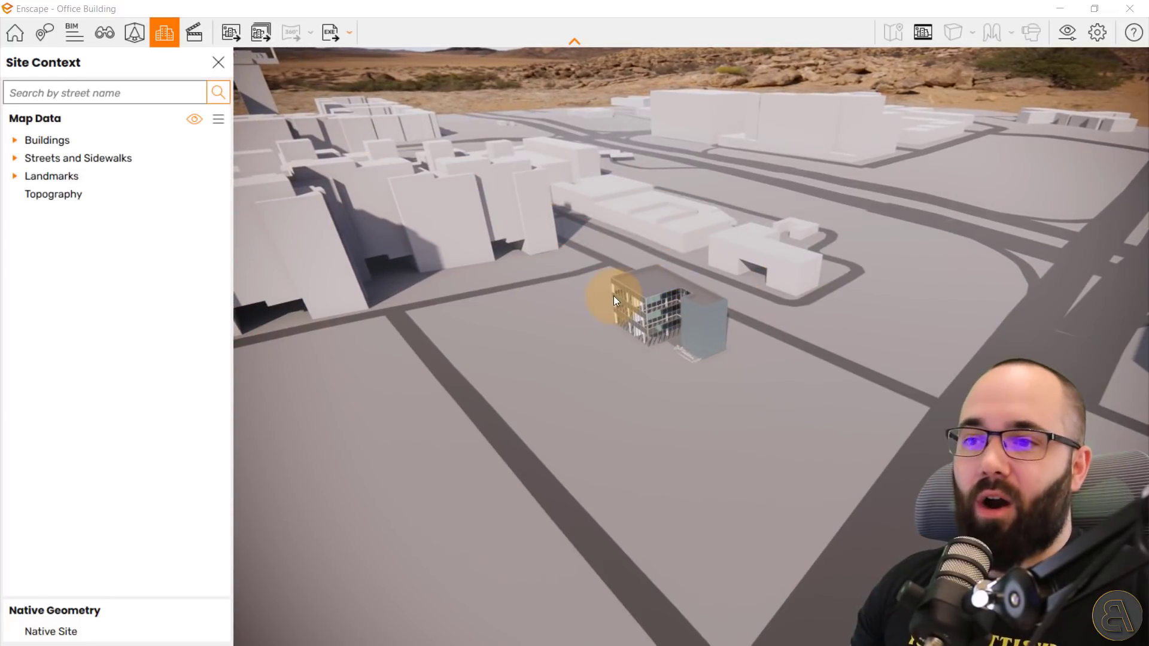
{"action": "left_click_drag", "start_coordinate": [529, 375], "coordinate": [501, 386]}
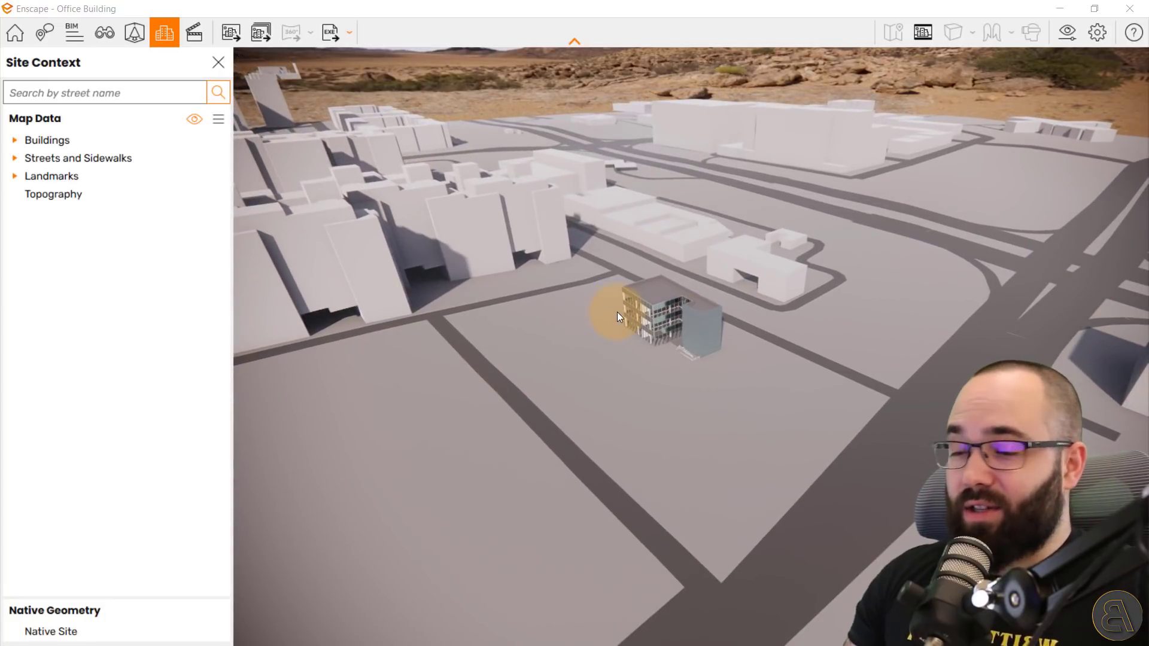
{"action": "left_click", "coordinate": [609, 281]}
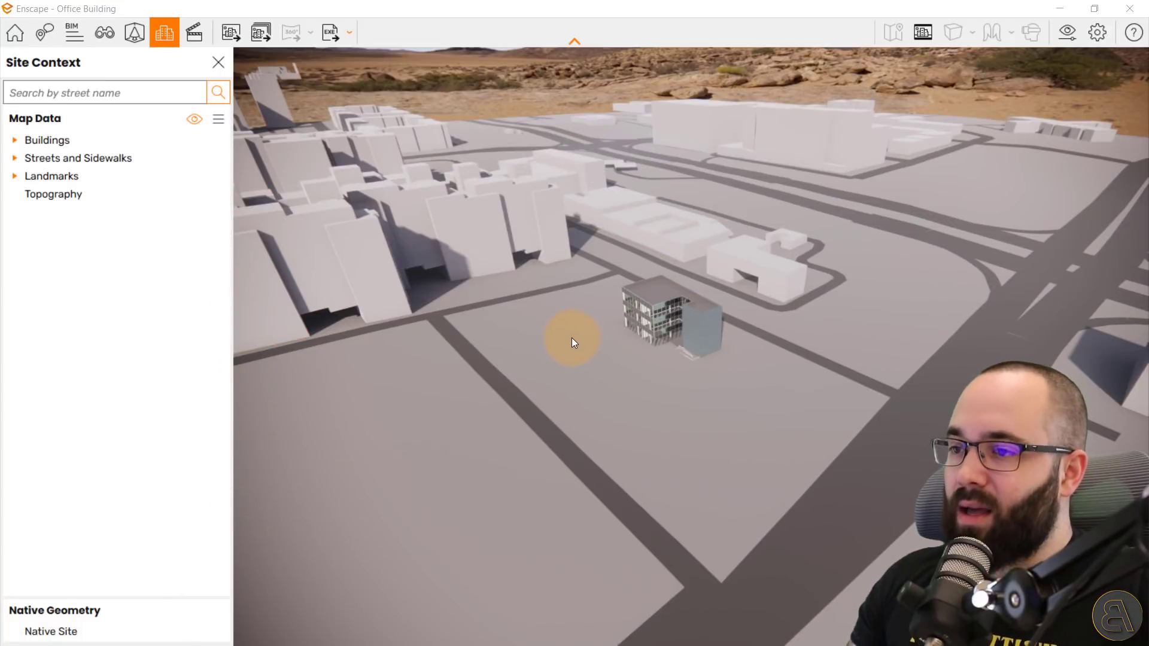
{"action": "left_click", "coordinate": [539, 295]}
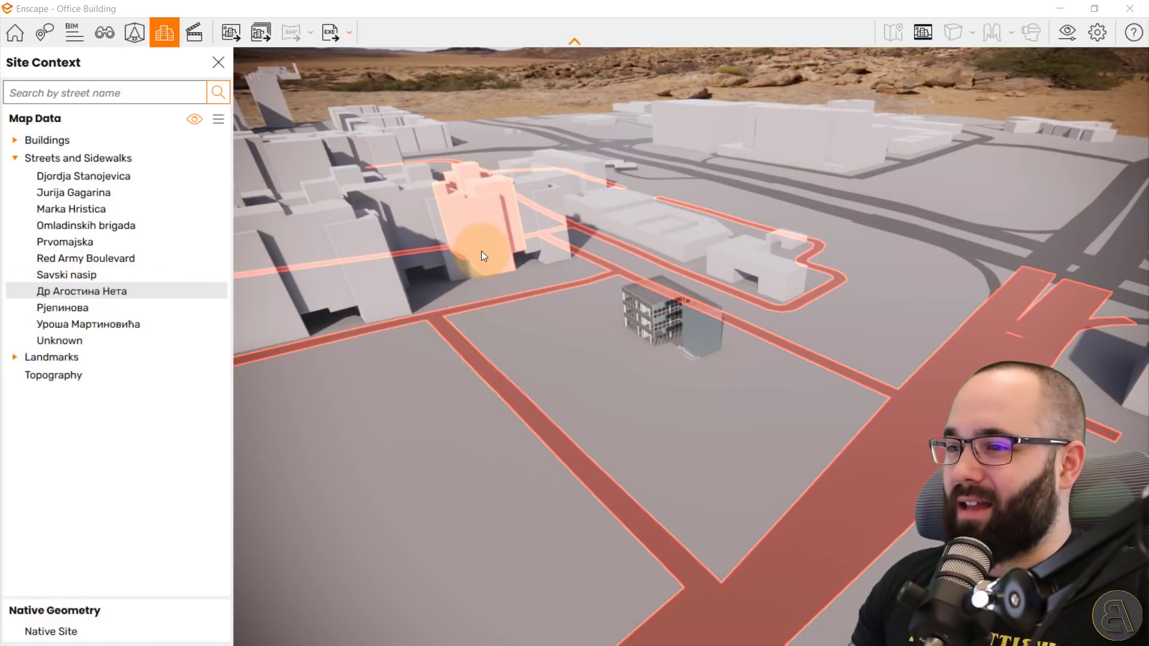
{"action": "left_click", "coordinate": [482, 250]}
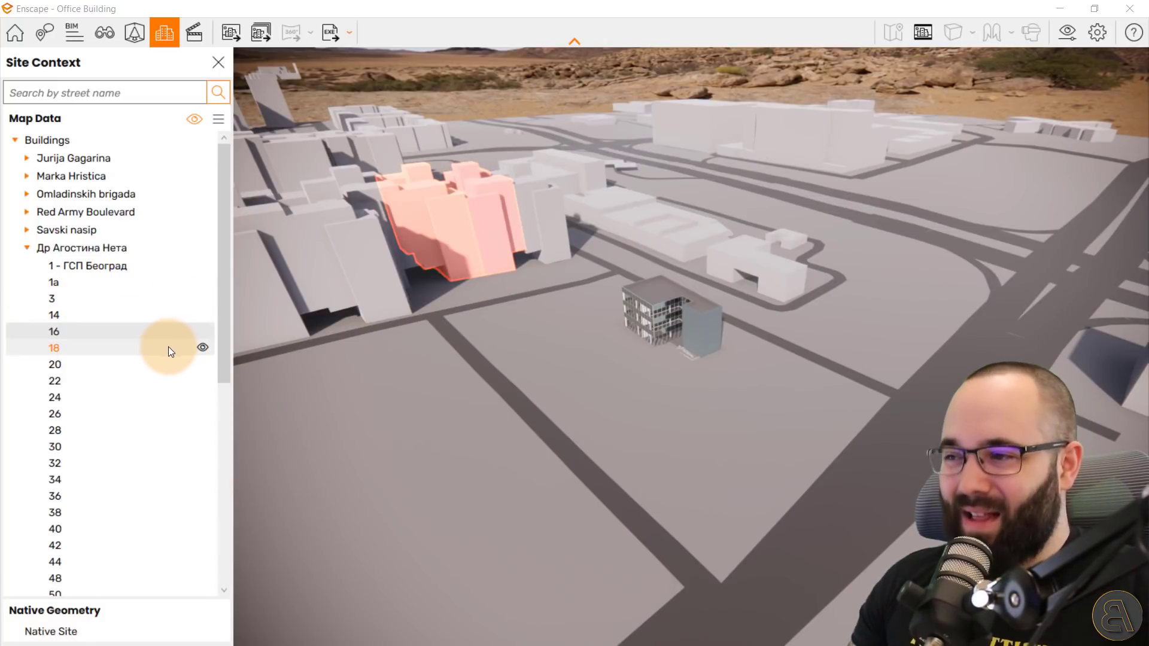
{"action": "left_click", "coordinate": [201, 340]}
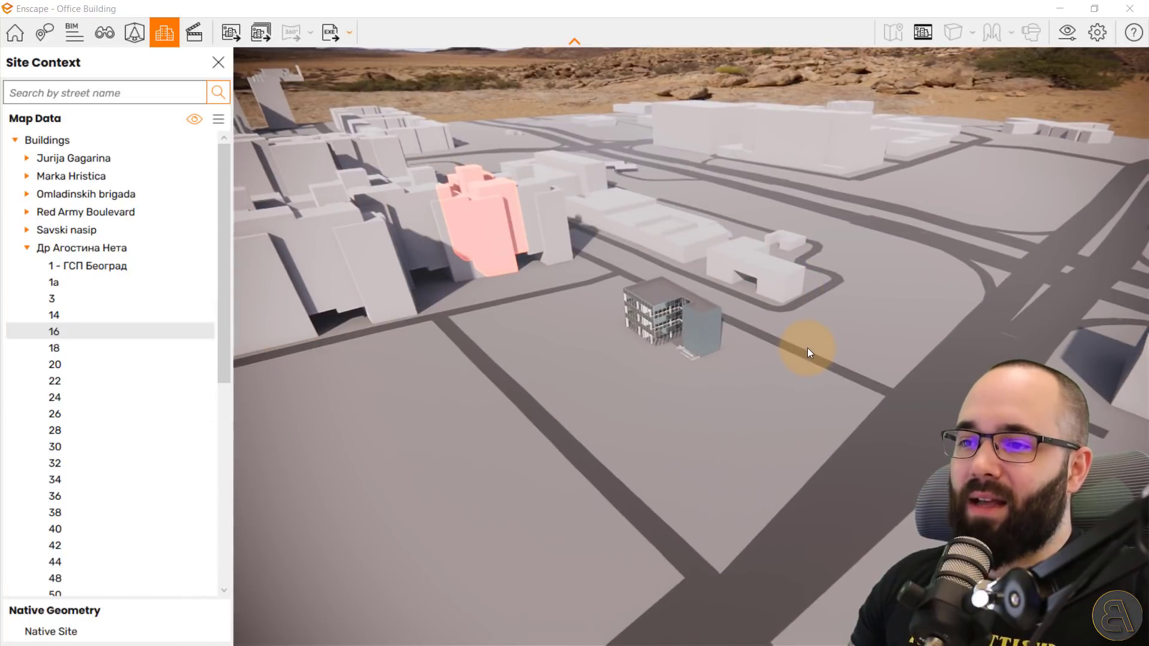
- Select Building 2, the low block across the street from the office building, and hide it
{"action": "right_click_drag", "start_coordinate": [802, 339], "coordinate": [885, 393]}
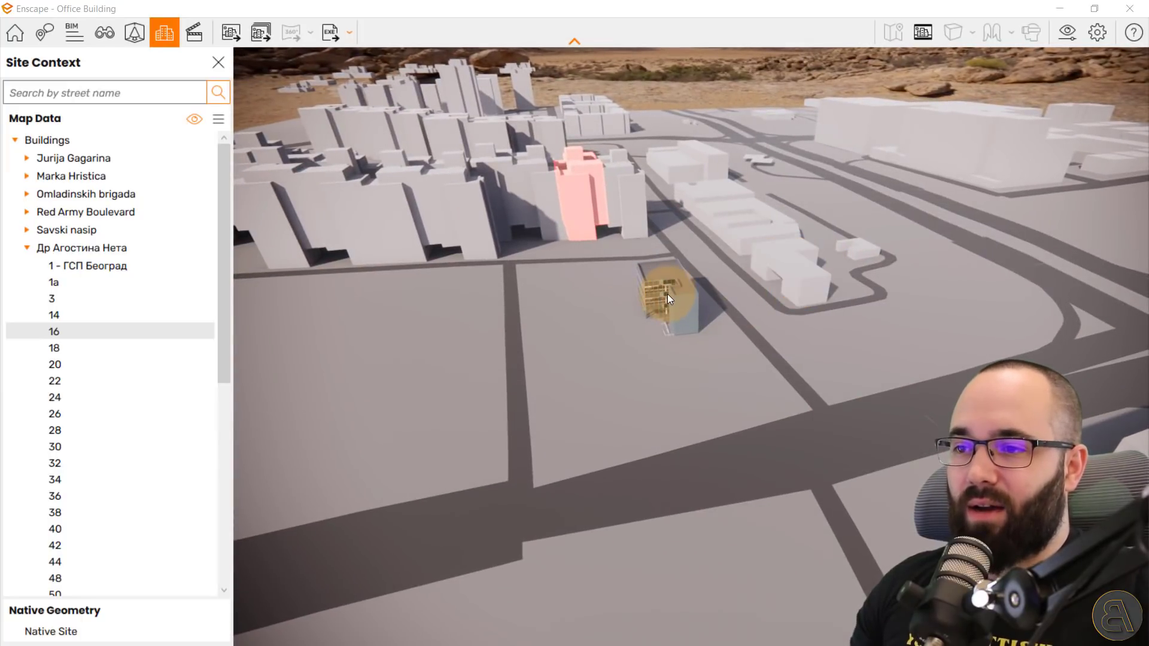
{"action": "left_click", "coordinate": [813, 280]}
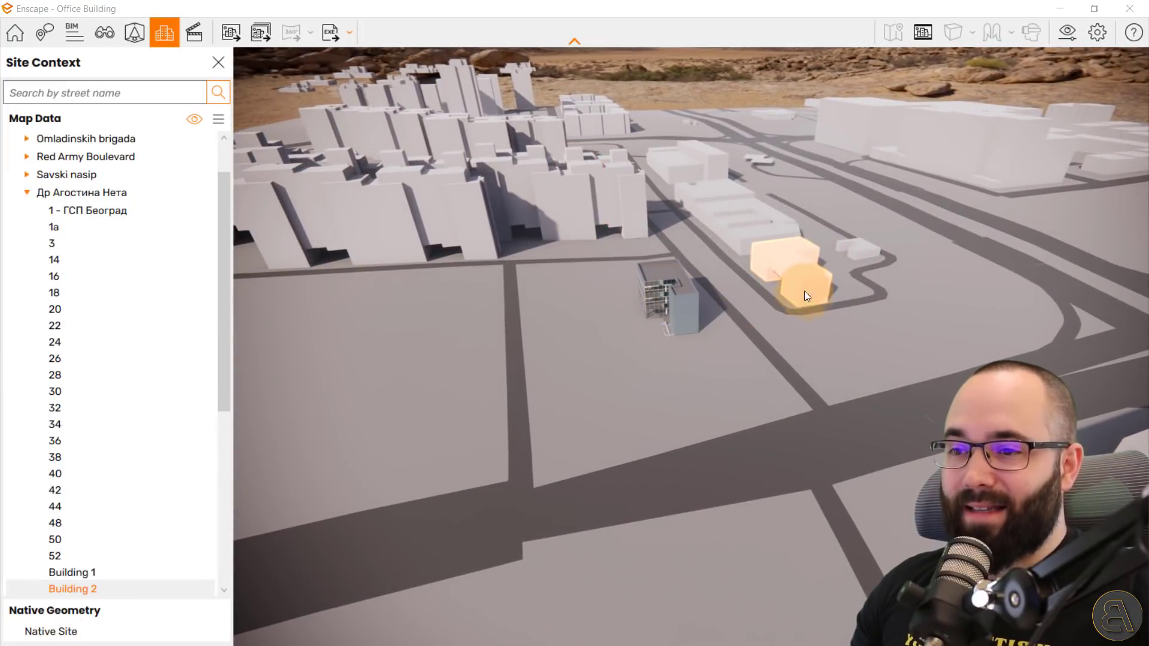
{"action": "scroll", "coordinate": [193, 470], "scroll_direction": "down", "scroll_amount": 2}
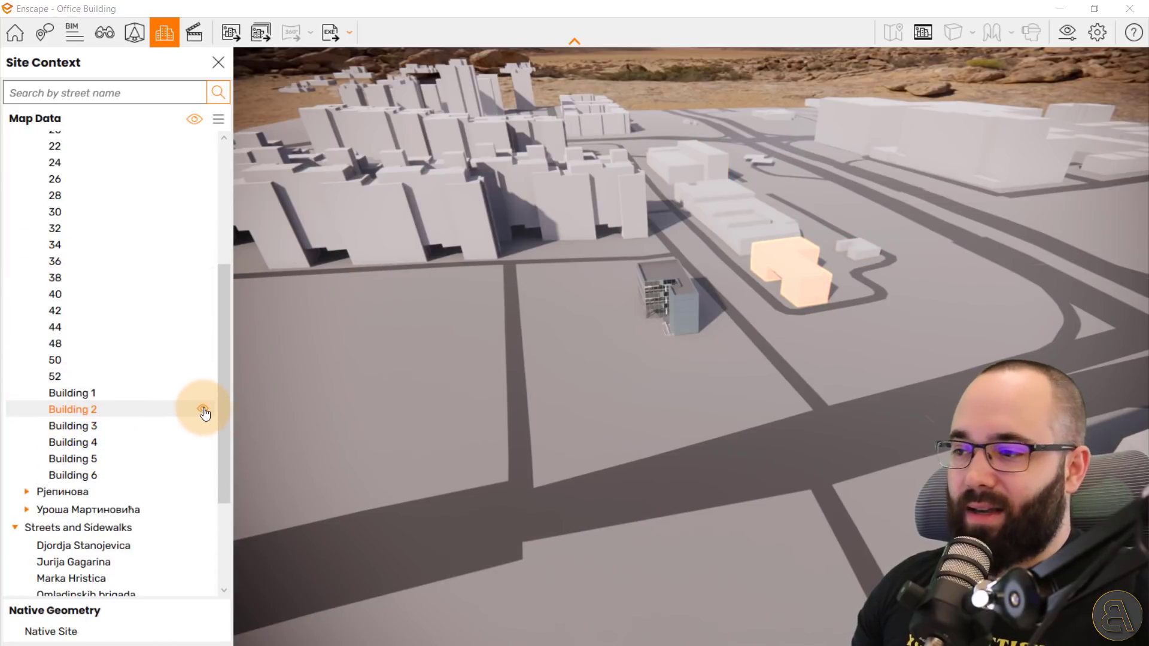
{"action": "left_click", "coordinate": [203, 411]}
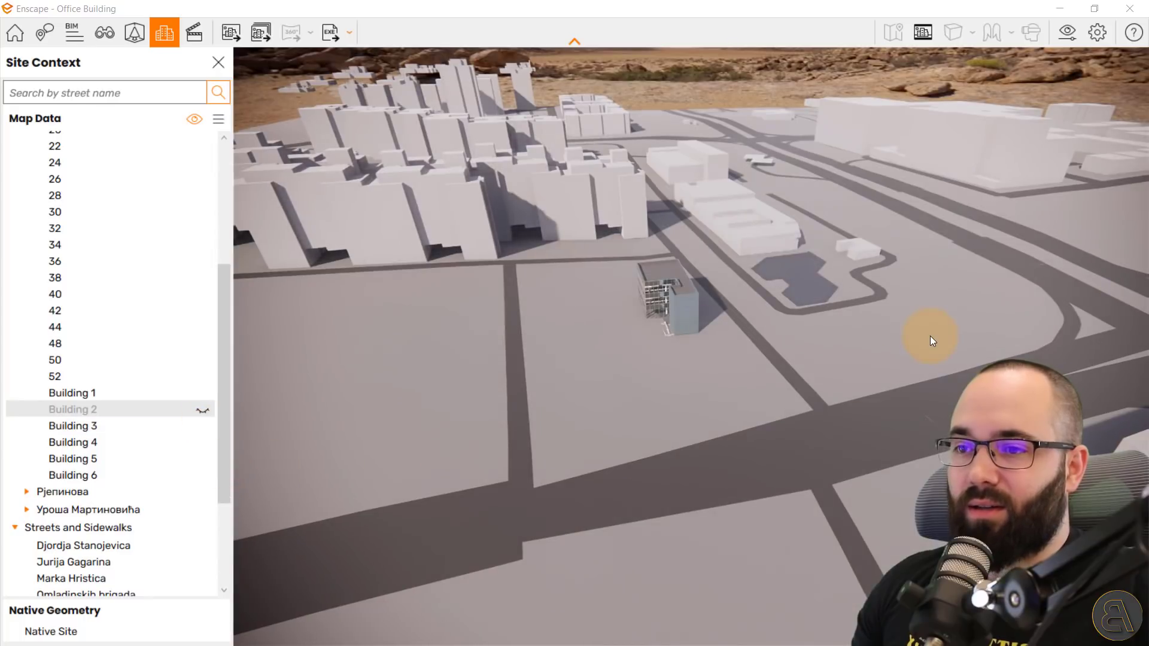
- Edit the site context and shift the map to about X 128, Z -72 so the office building sits inside the looped road beside Building 6
{"action": "scroll", "coordinate": [823, 257], "scroll_direction": "up", "scroll_amount": 3}
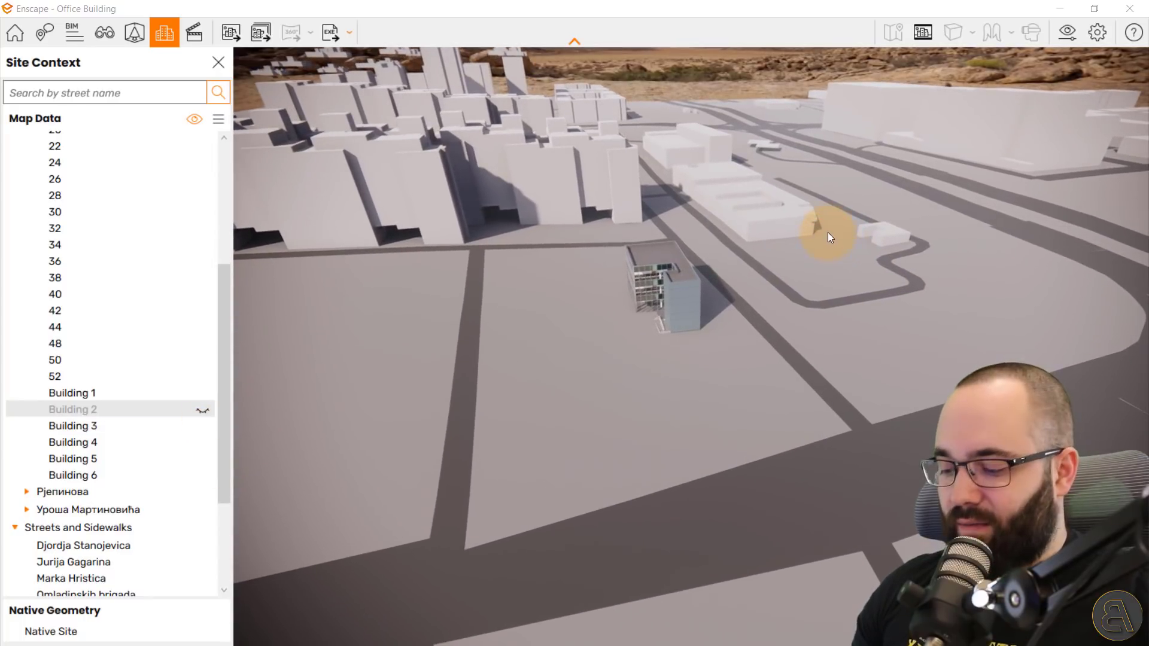
{"action": "scroll", "coordinate": [817, 239], "scroll_direction": "up", "scroll_amount": 3}
{"action": "right_click_drag", "start_coordinate": [663, 261], "coordinate": [718, 307]}
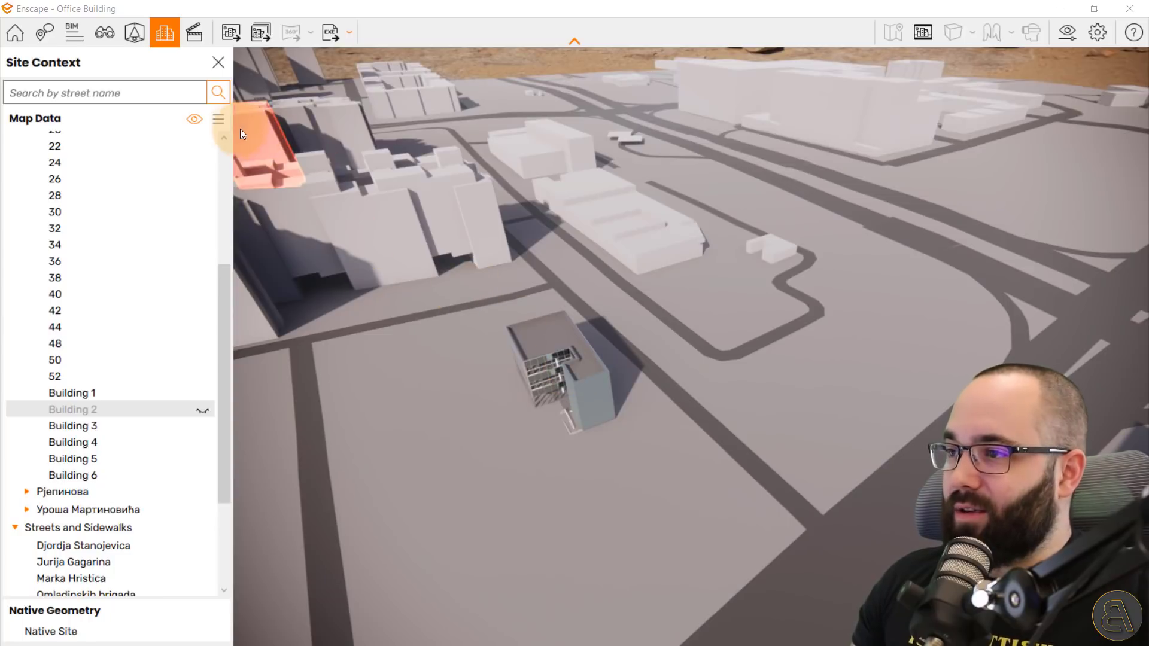
{"action": "left_click", "coordinate": [218, 119]}
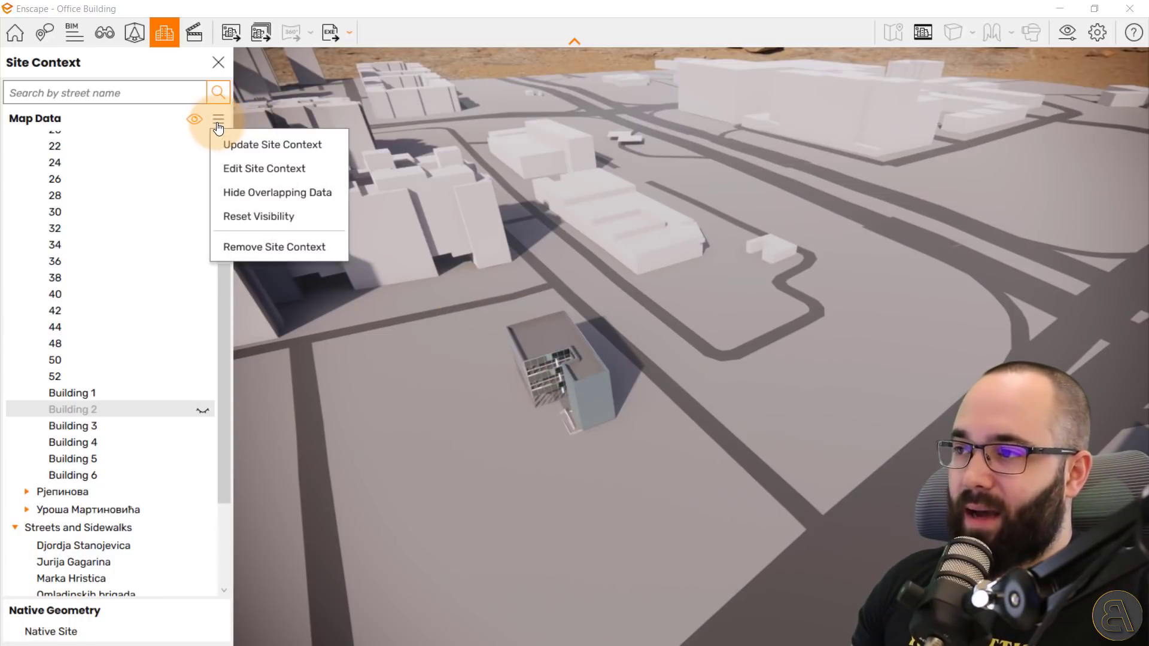
{"action": "left_click", "coordinate": [234, 171]}
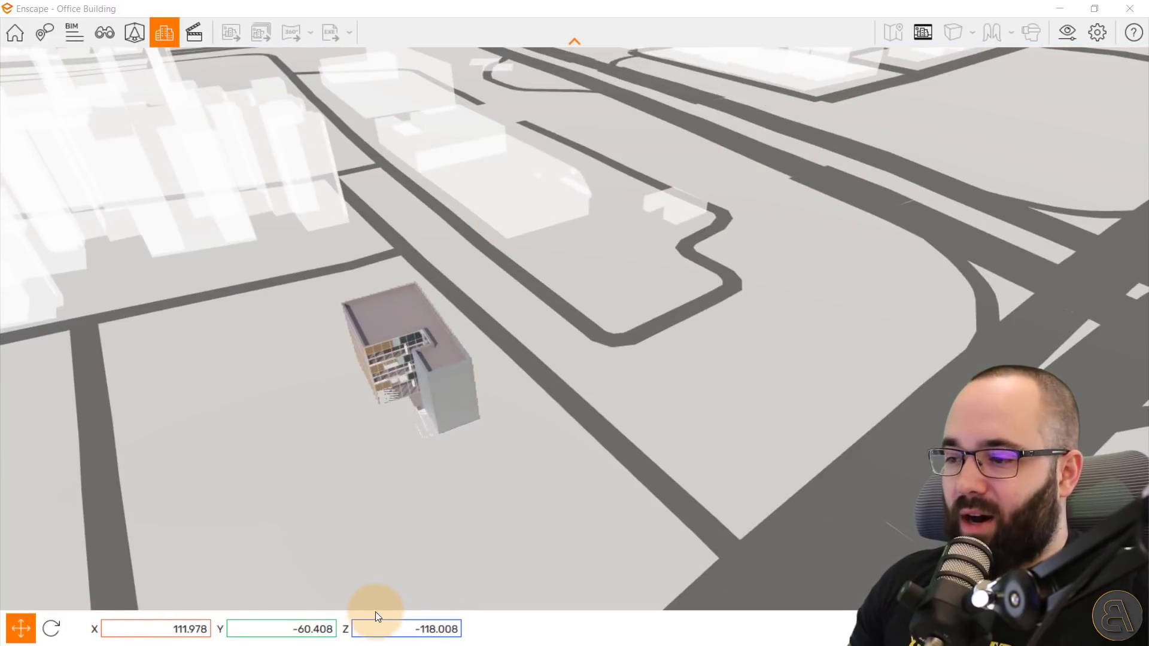
{"action": "left_click_drag", "start_coordinate": [381, 465], "coordinate": [471, 465]}
{"action": "right_click_drag", "start_coordinate": [471, 465], "coordinate": [431, 482]}
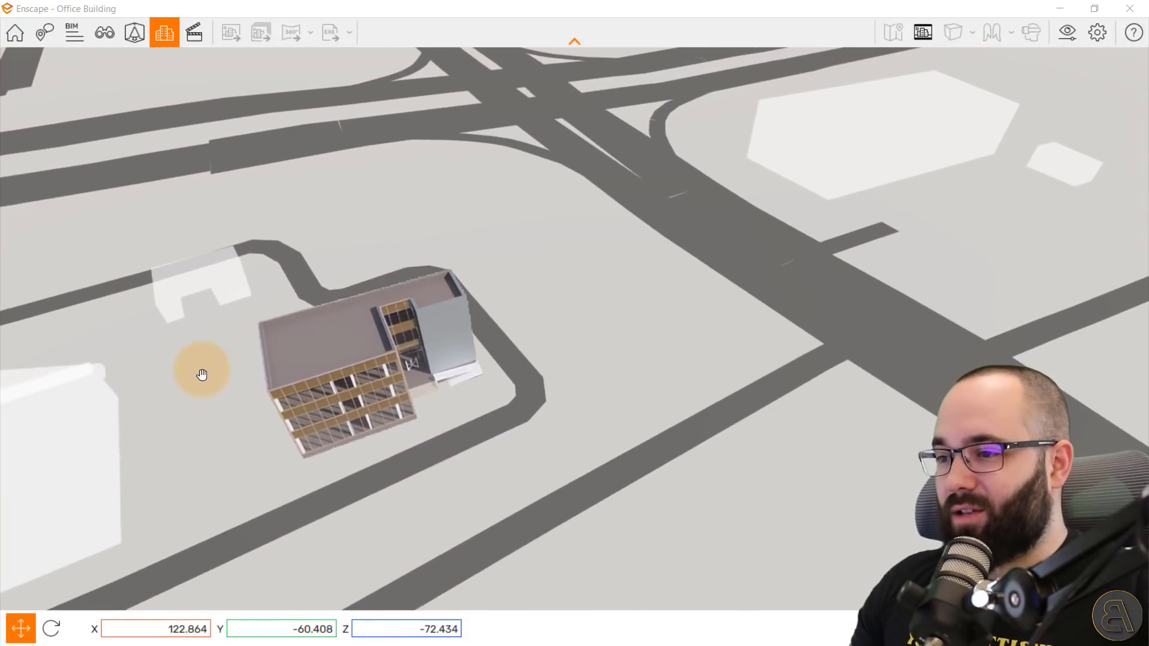
{"action": "mouse_move", "coordinate": [623, 418]}
{"action": "left_mouse_down"}
{"action": "mouse_move", "coordinate": [662, 415]}
{"action": "mouse_move", "coordinate": [603, 411]}
{"action": "left_mouse_up"}
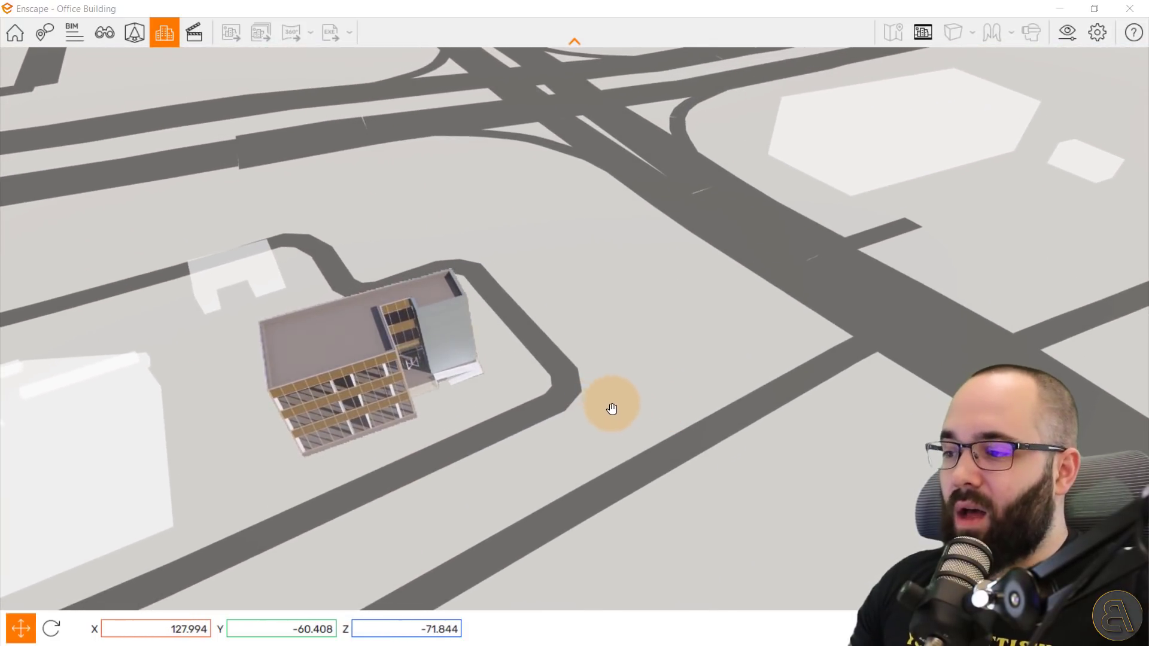
- Rotate the site context 5.9° to align the surrounding roads with the office building and finish editing
{"action": "left_click", "coordinate": [56, 633]}
{"action": "left_click_drag", "start_coordinate": [681, 453], "coordinate": [795, 424]}
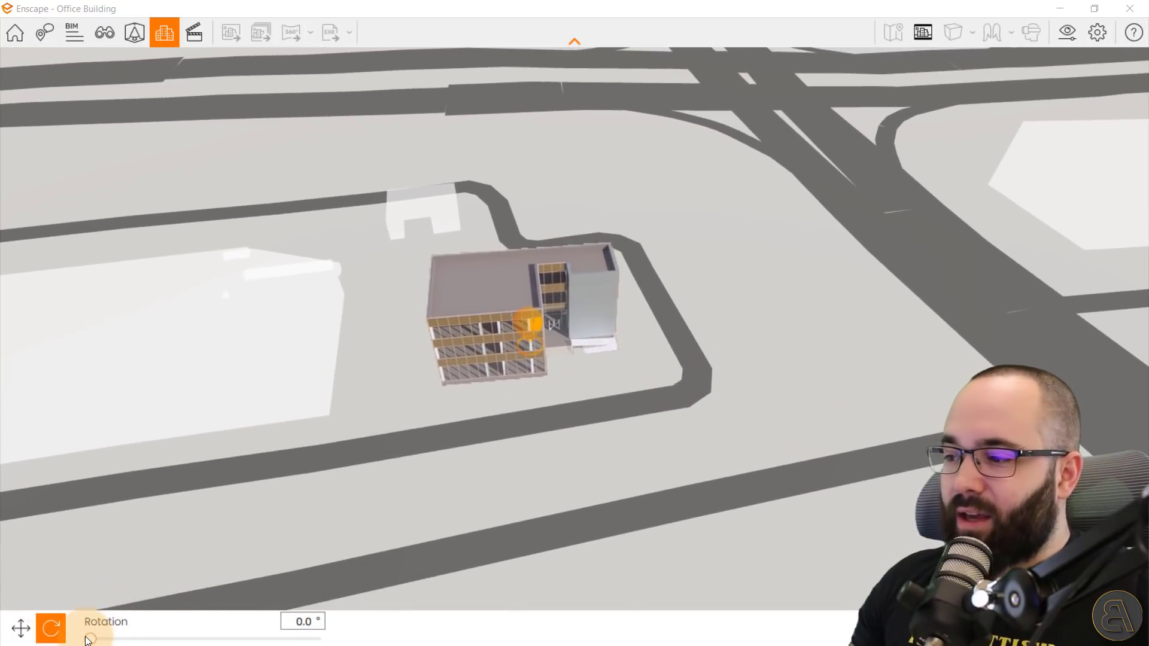
{"action": "left_click_drag", "start_coordinate": [104, 641], "coordinate": [81, 642]}
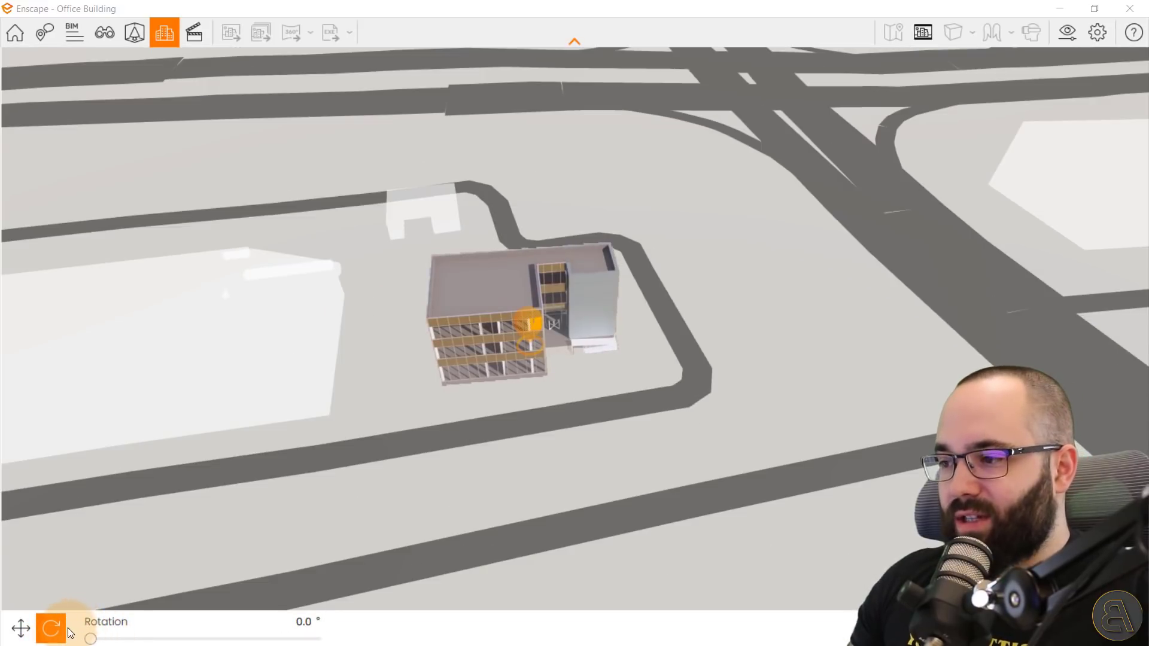
{"action": "left_click_drag", "start_coordinate": [94, 641], "coordinate": [94, 641]}
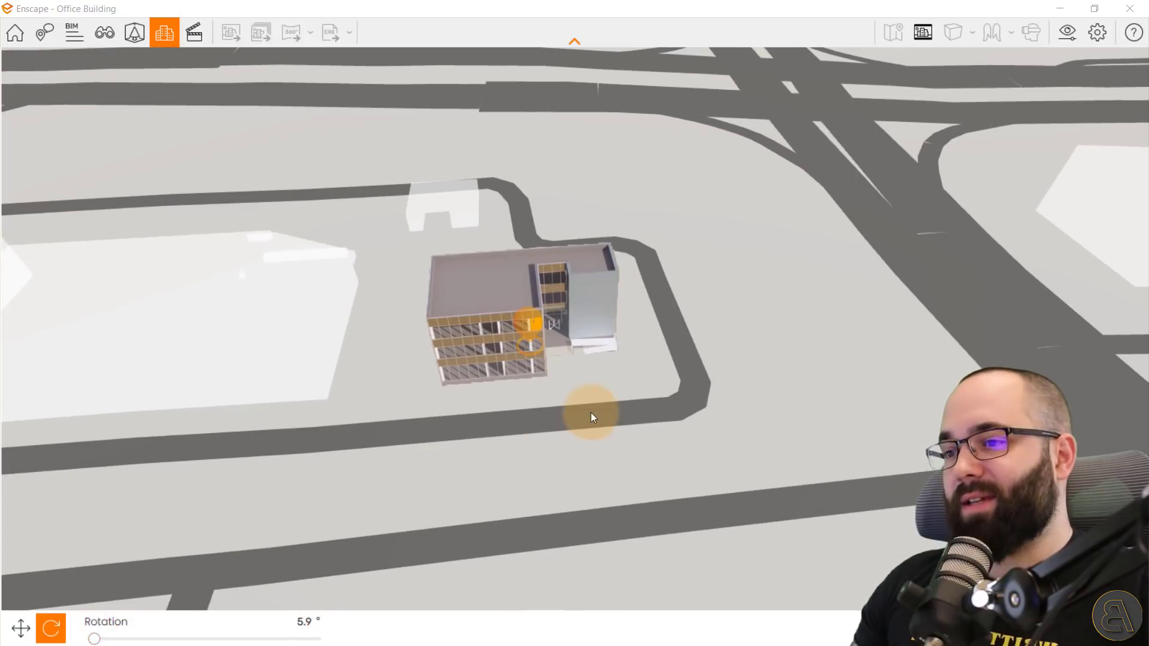
{"action": "right_click_drag", "start_coordinate": [648, 447], "coordinate": [637, 209]}
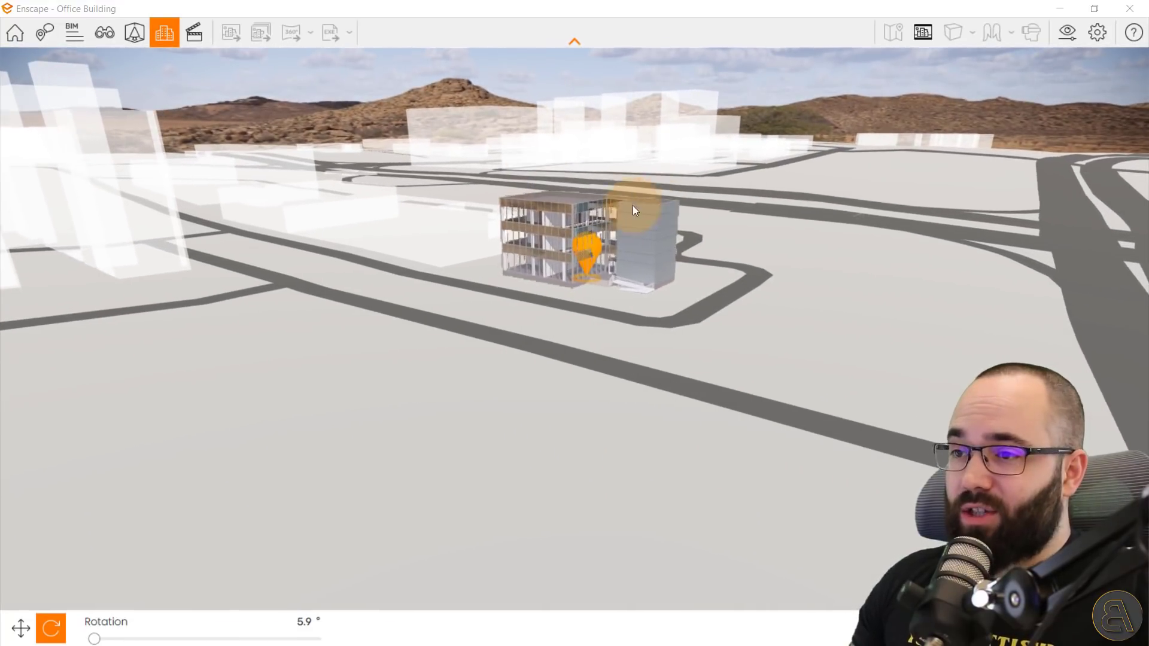
{"action": "scroll", "coordinate": [639, 196], "scroll_direction": "up", "scroll_amount": 5}
{"action": "right_click_drag", "start_coordinate": [568, 297], "coordinate": [718, 334]}
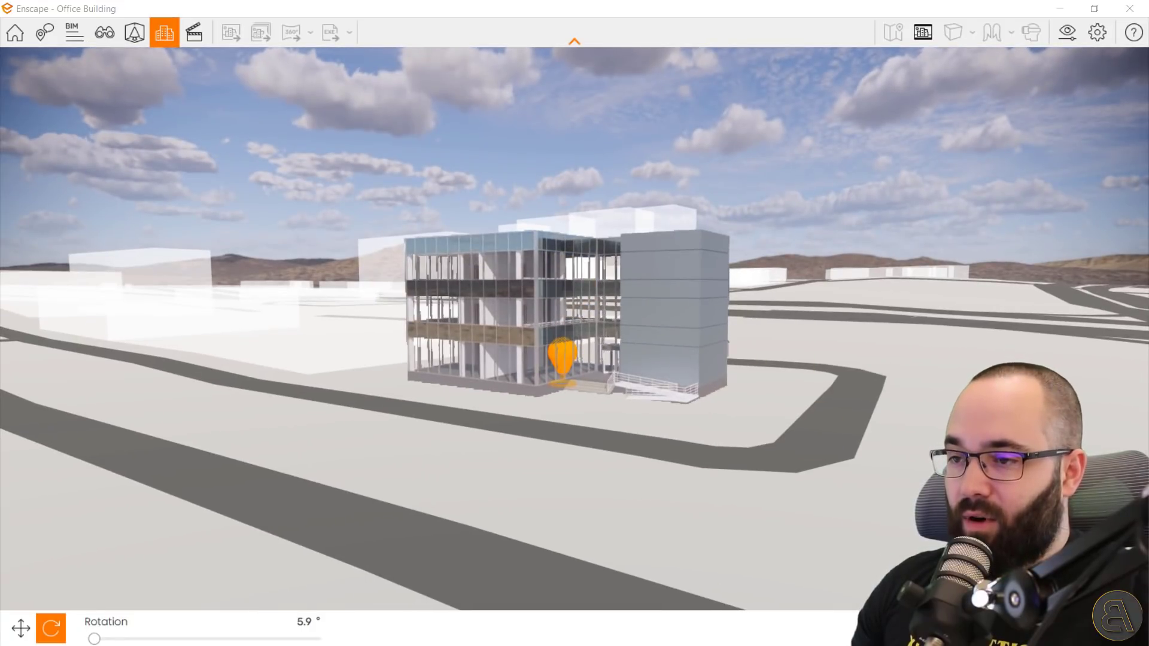
{"action": "left_click", "coordinate": [560, 374]}
{"action": "right_click_drag", "start_coordinate": [750, 339], "coordinate": [556, 370]}
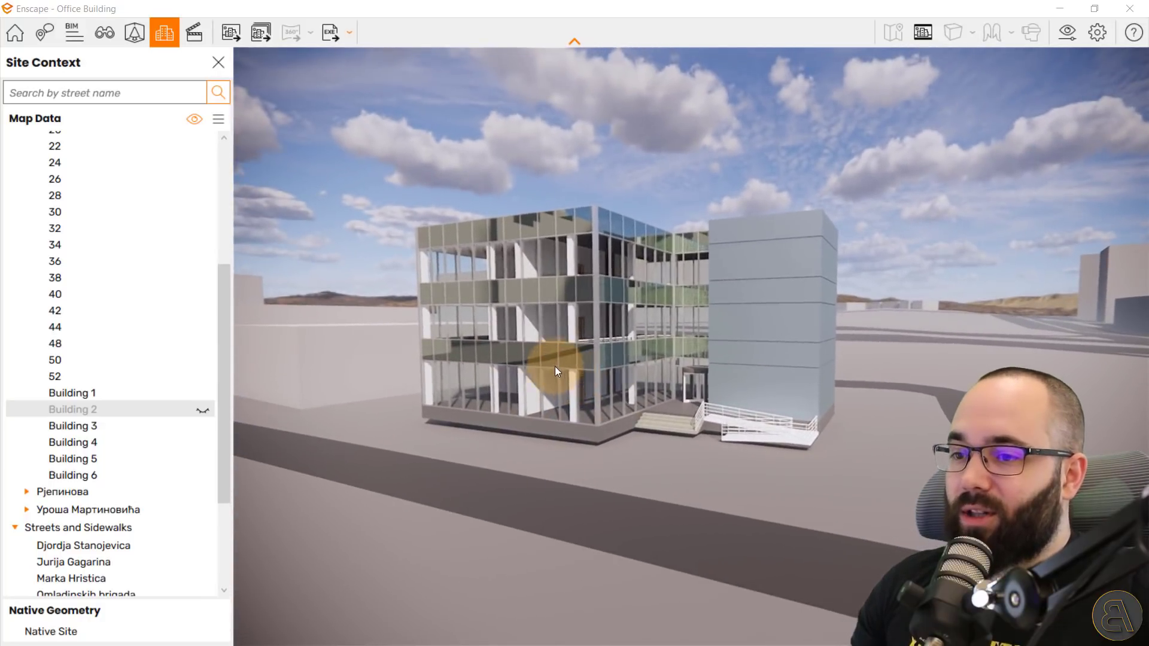
- Edit the site context again and set its Y offset to -60, bringing the ground level with the entrance ramp
{"action": "left_click", "coordinate": [220, 124]}
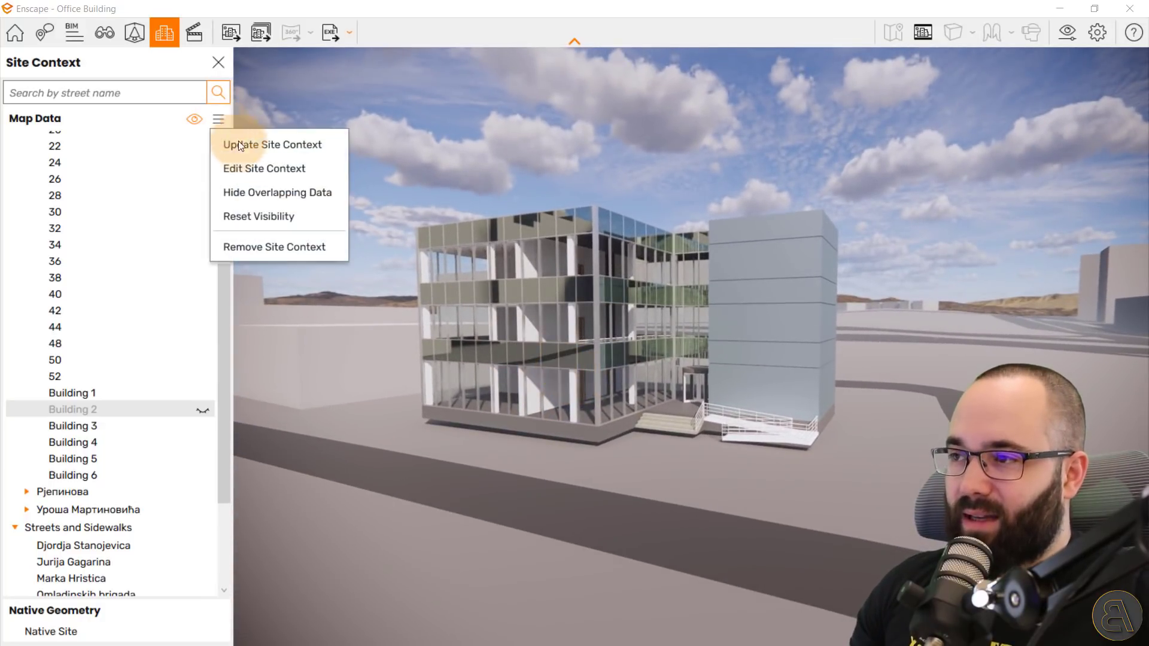
{"action": "left_click", "coordinate": [259, 171]}
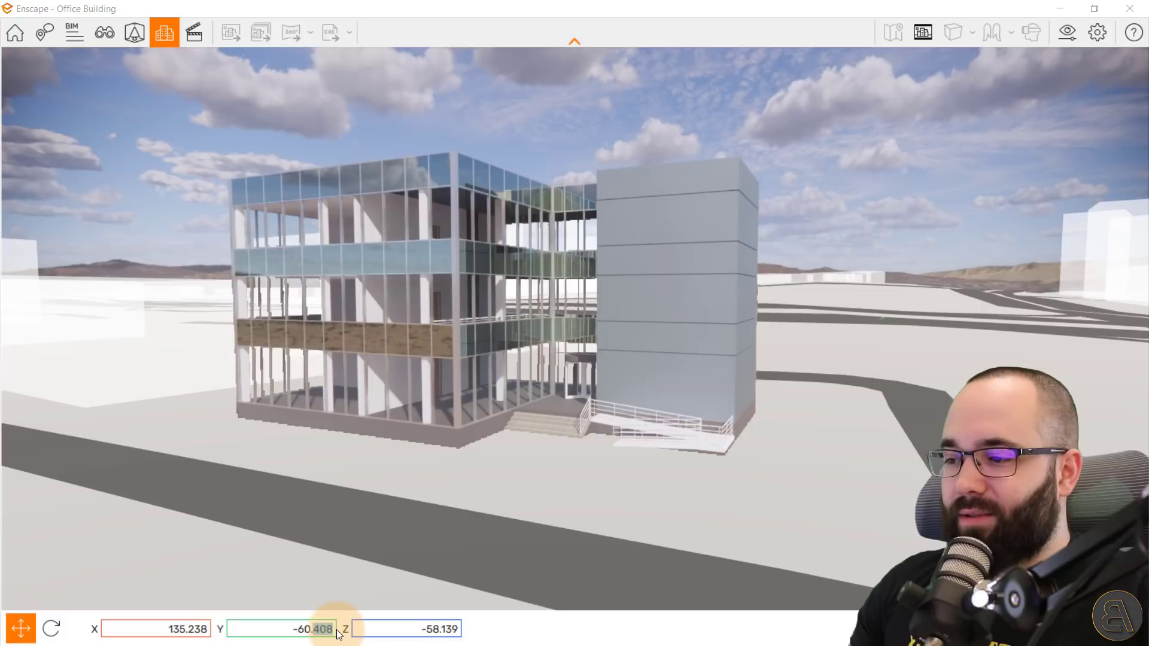
{"action": "type", "text": "0"}
{"action": "key", "text": "Return"}
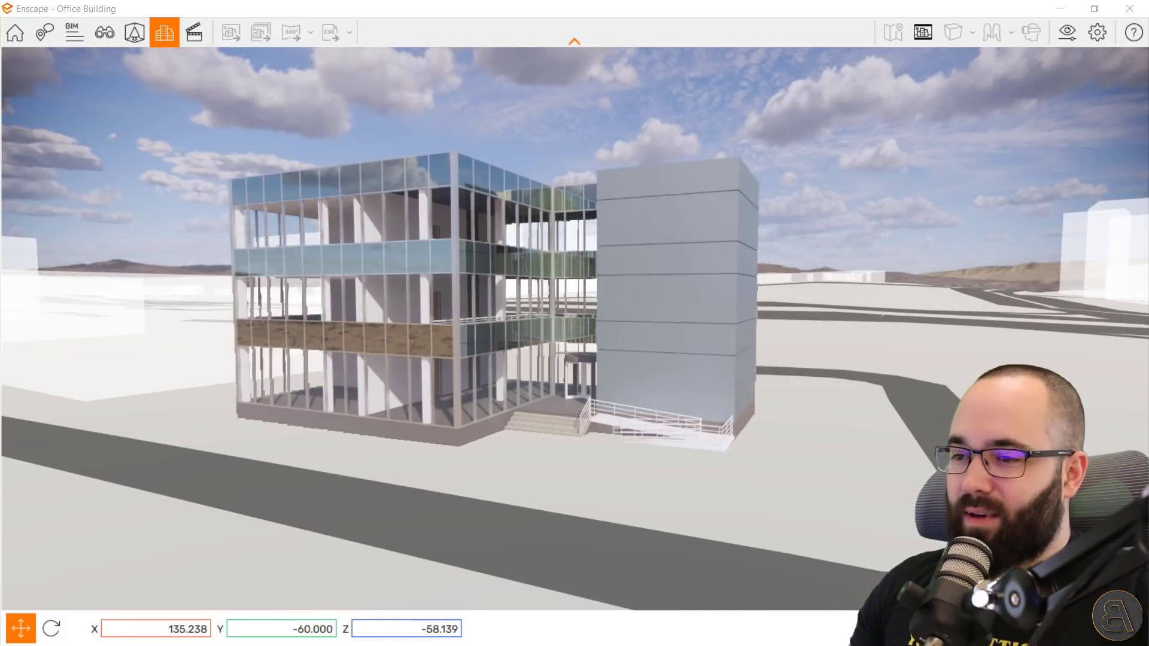
{"action": "left_click", "coordinate": [334, 574]}
{"action": "left_click", "coordinate": [397, 462]}
{"action": "left_click", "coordinate": [465, 413]}
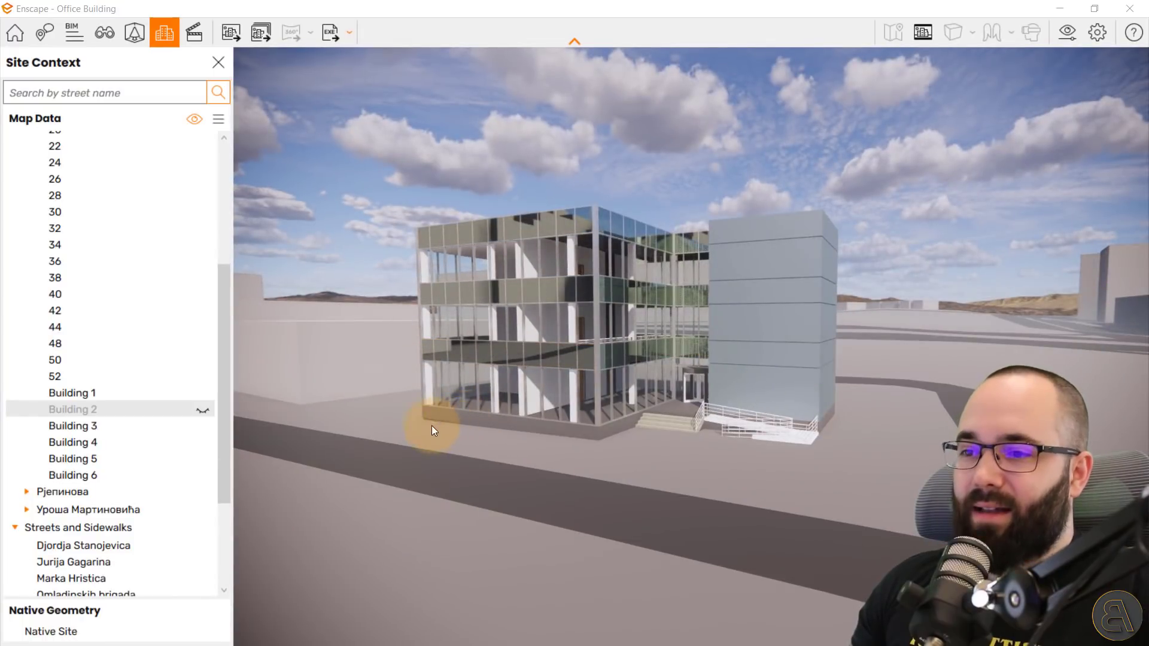
- Select Building 6, the map block that cuts into the office building's roof corner, and hide it
{"action": "left_click_drag", "start_coordinate": [724, 383], "coordinate": [578, 337]}
{"action": "left_click_drag", "start_coordinate": [636, 365], "coordinate": [654, 334]}
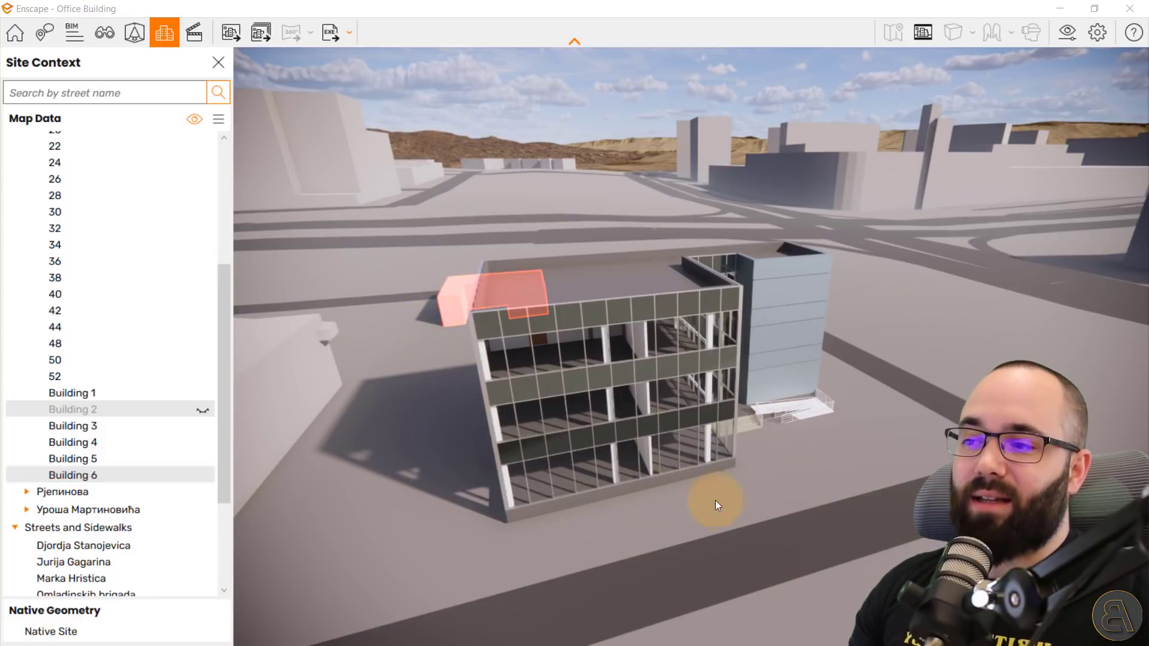
{"action": "left_click", "coordinate": [461, 308]}
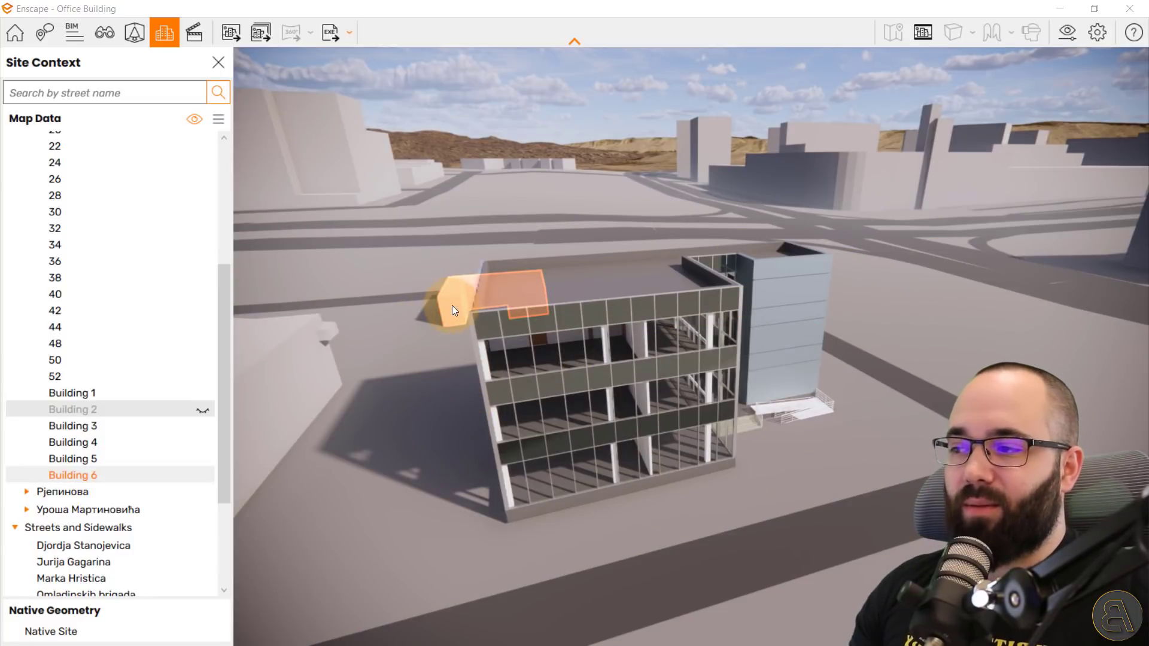
{"action": "mouse_move", "coordinate": [86, 473]}
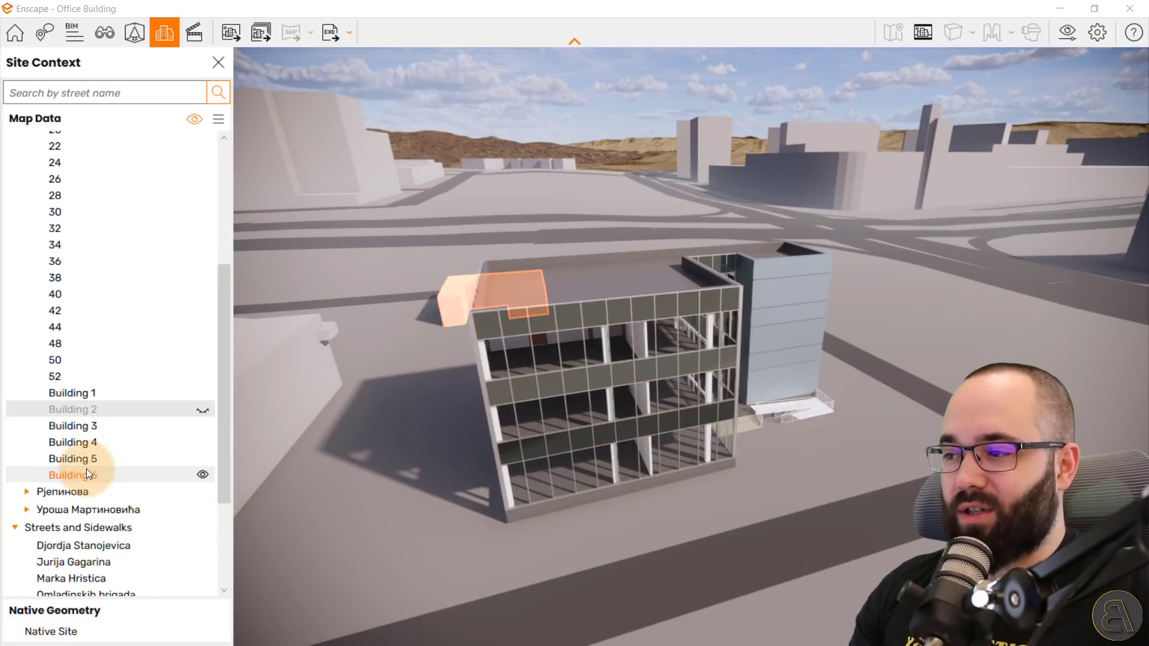
{"action": "left_click", "coordinate": [202, 479]}
- Hide the looped street Др Агостина Нета around the office building and show it again
{"action": "right_click_drag", "start_coordinate": [739, 368], "coordinate": [471, 247]}
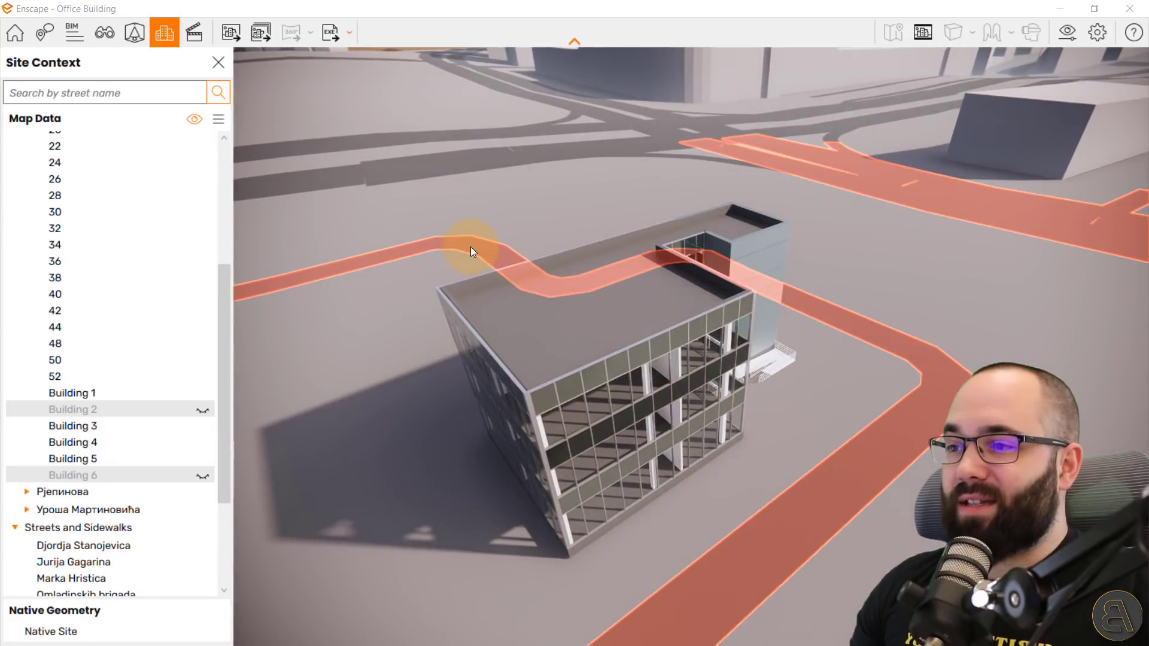
{"action": "left_click", "coordinate": [471, 246]}
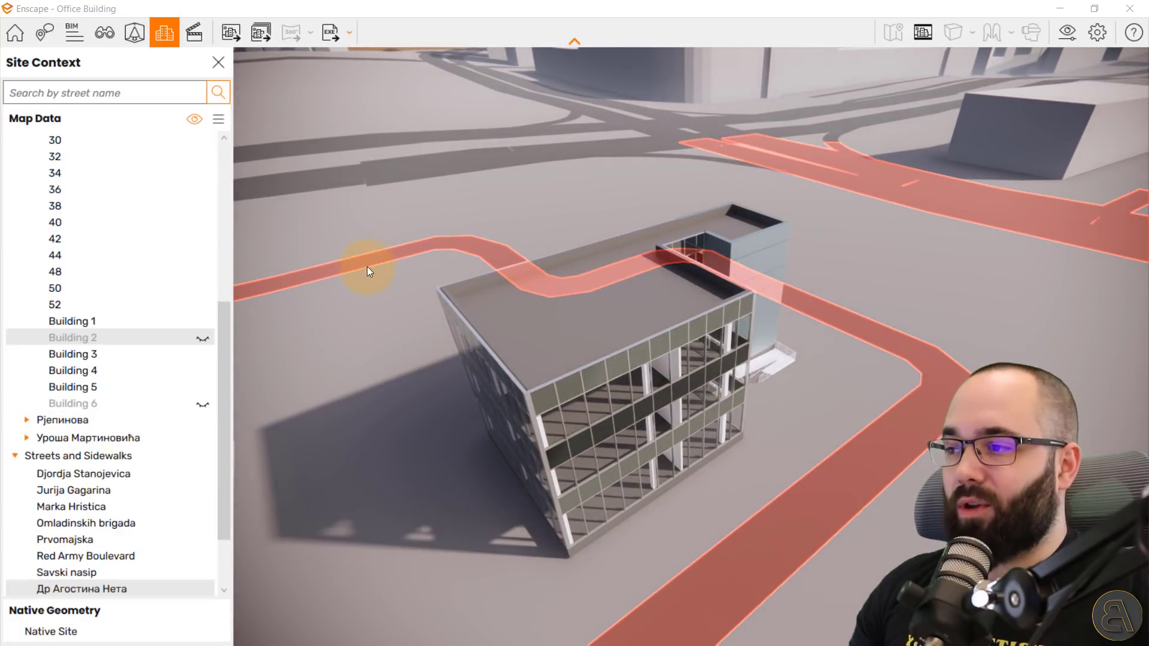
{"action": "scroll", "coordinate": [142, 493], "scroll_direction": "down", "scroll_amount": 2}
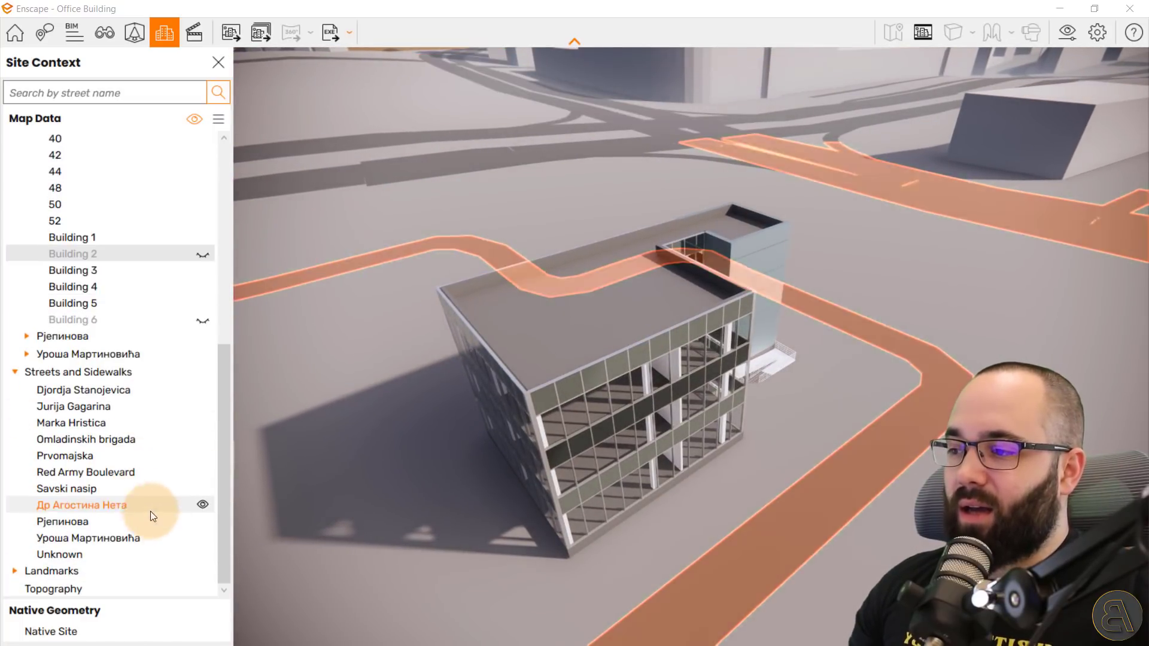
{"action": "left_click", "coordinate": [204, 506]}
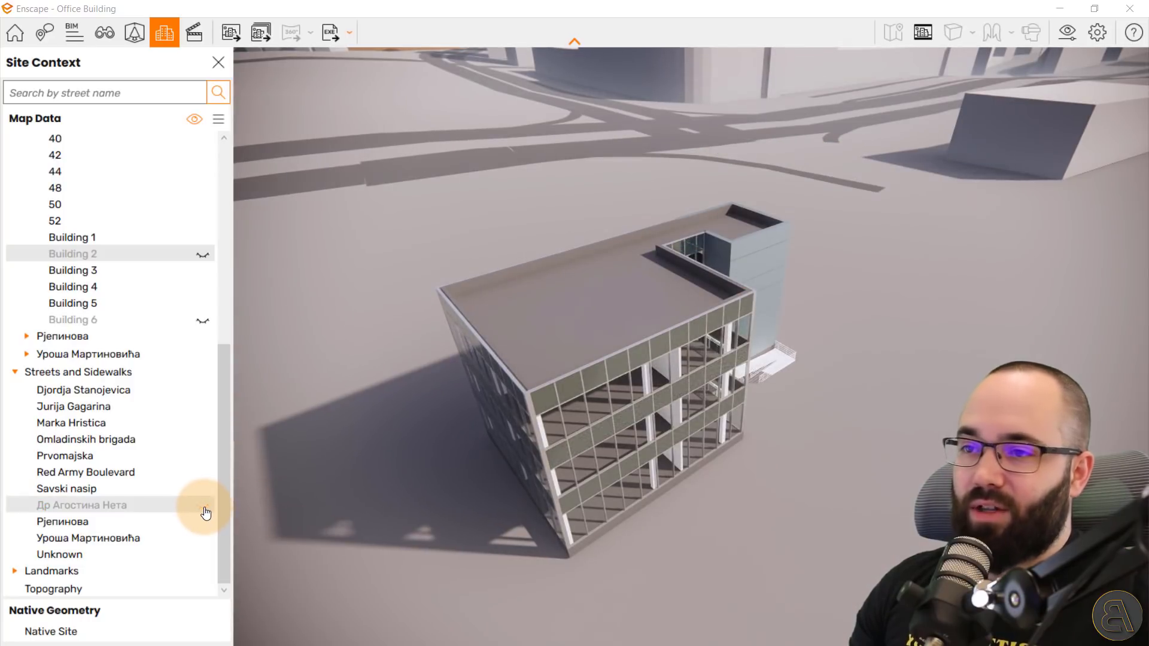
{"action": "left_click", "coordinate": [204, 506]}
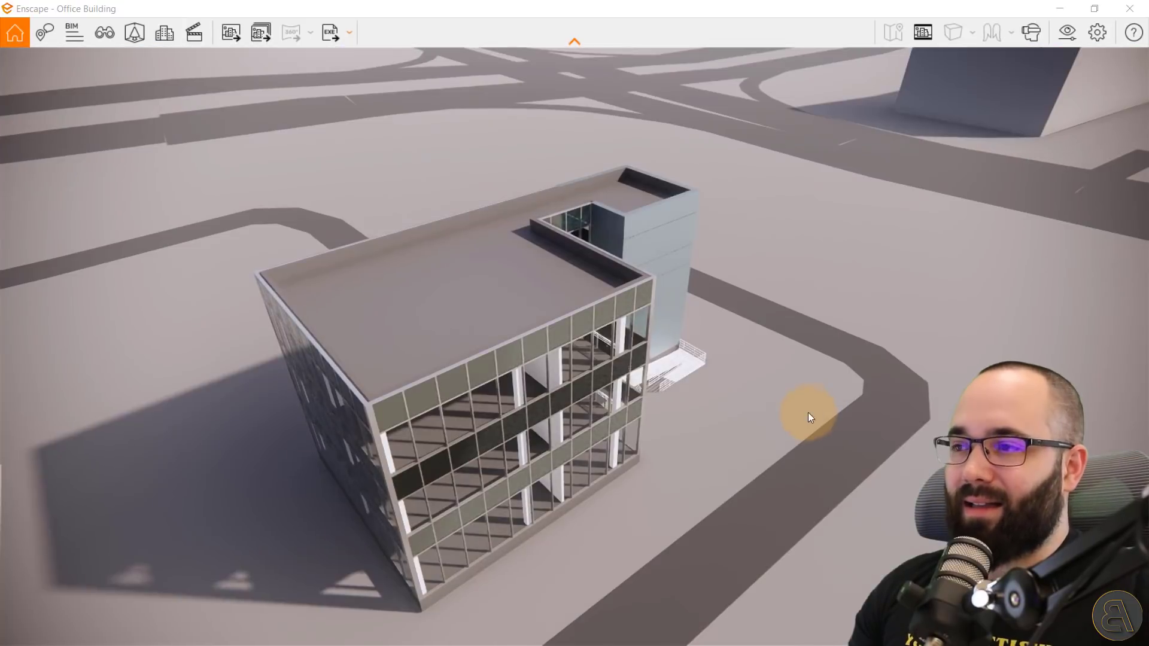
- Float the Enscape window over the Revit project, switch to Revit, and return the Enscape window to full screen
{"action": "right_click_drag", "start_coordinate": [808, 411], "coordinate": [753, 403]}
{"action": "left_click", "coordinate": [484, 202]}
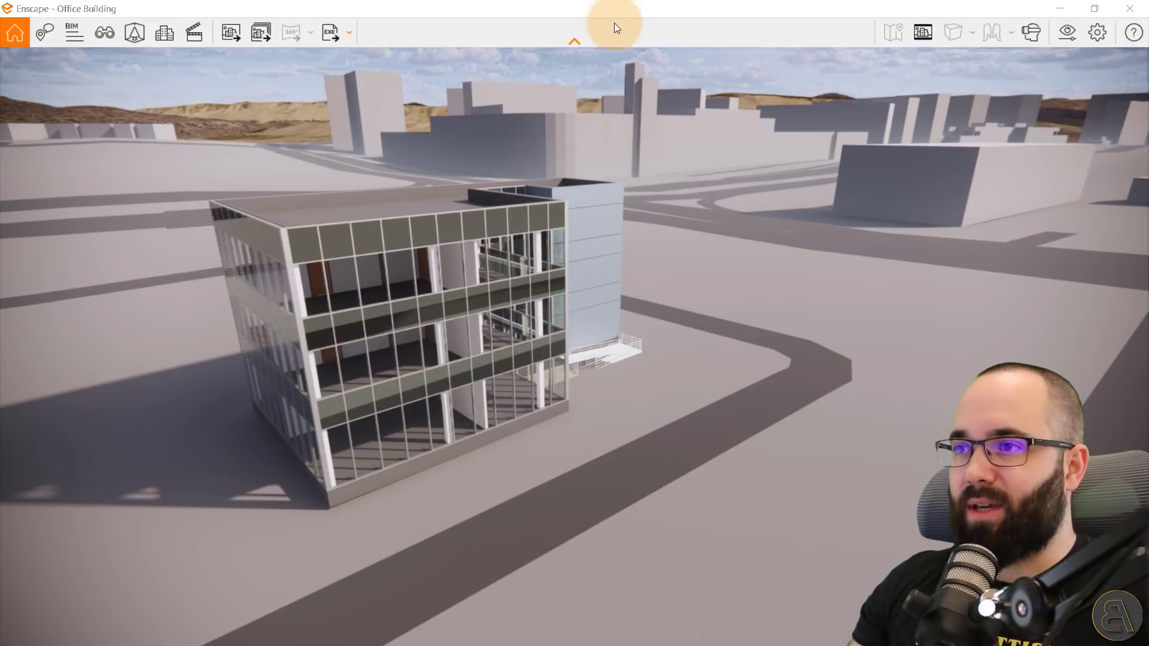
{"action": "left_click_drag", "start_coordinate": [598, 10], "coordinate": [675, 207]}
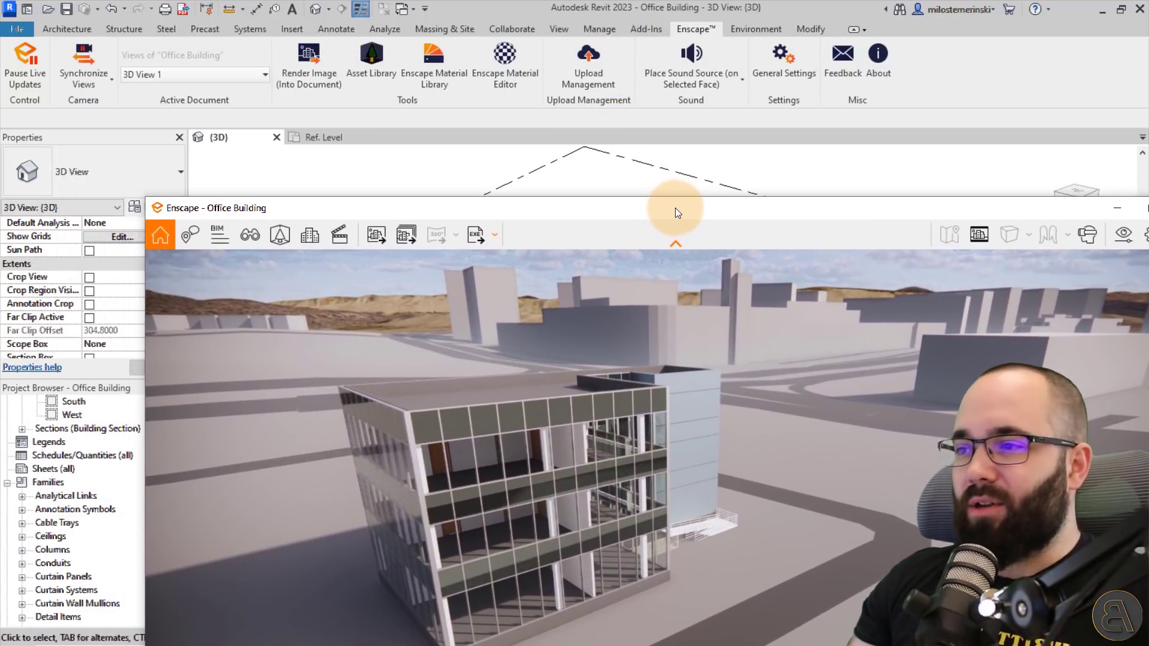
{"action": "left_click", "coordinate": [443, 168]}
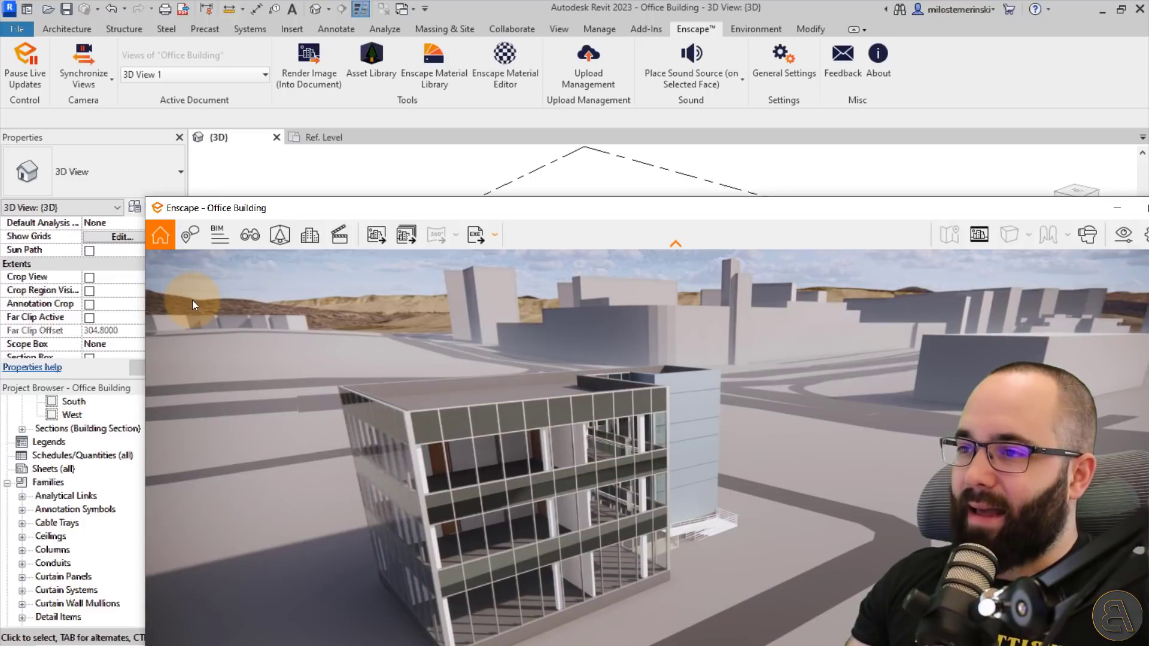
{"action": "left_click", "coordinate": [356, 207]}
{"action": "left_click_drag", "start_coordinate": [356, 207], "coordinate": [318, 132]}
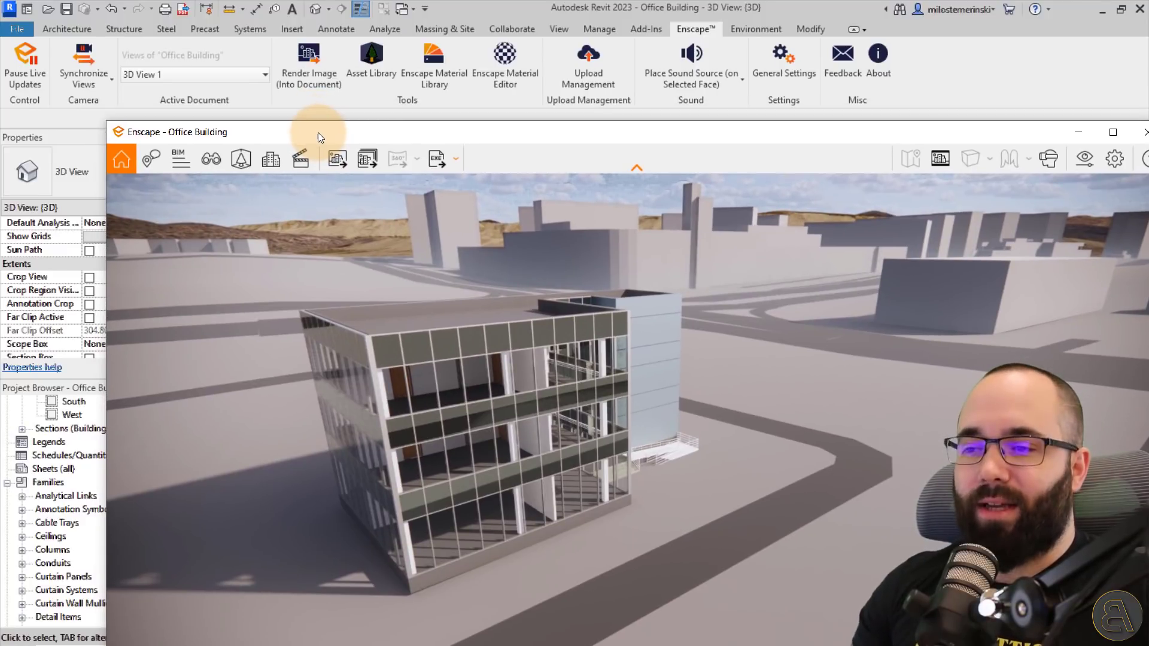
{"action": "left_click_drag", "start_coordinate": [318, 131], "coordinate": [308, 3]}
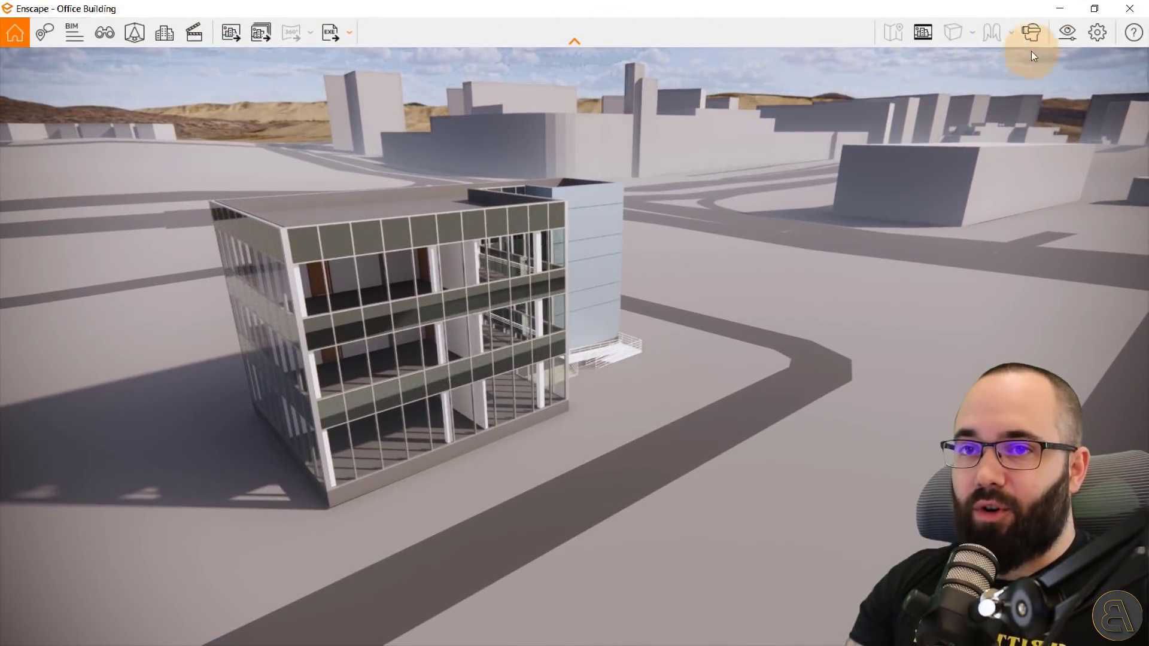
- In the window preferences, enable pinning the Enscape window on top of the host application and close the settings
{"action": "left_click", "coordinate": [1100, 35]}
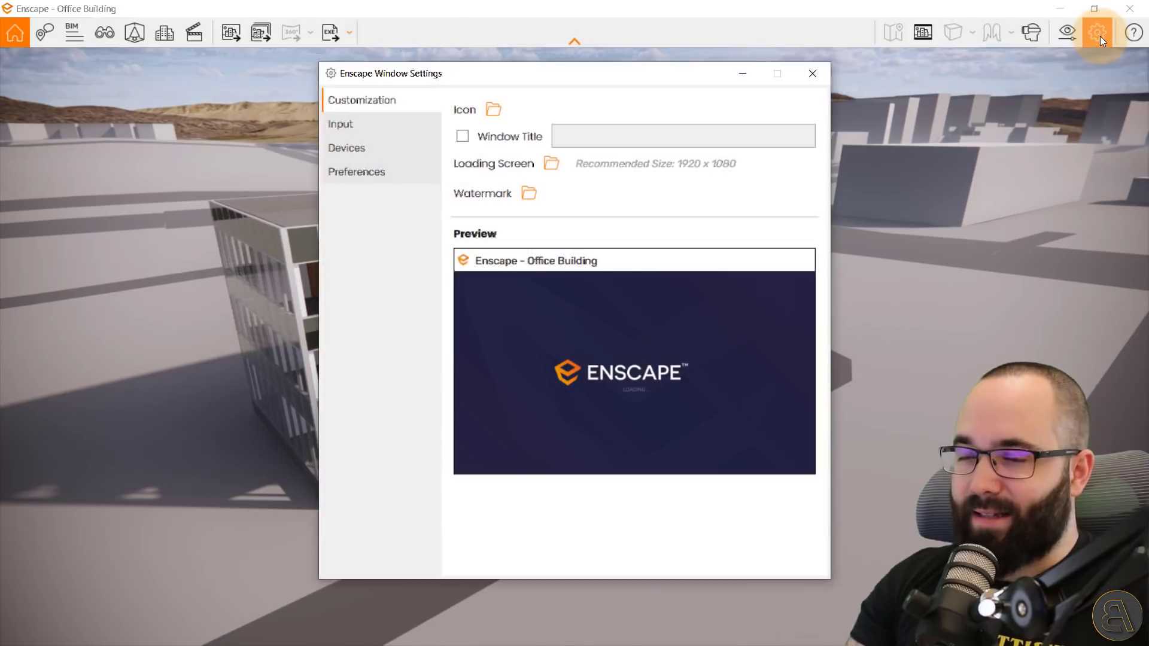
{"action": "left_click", "coordinate": [364, 174]}
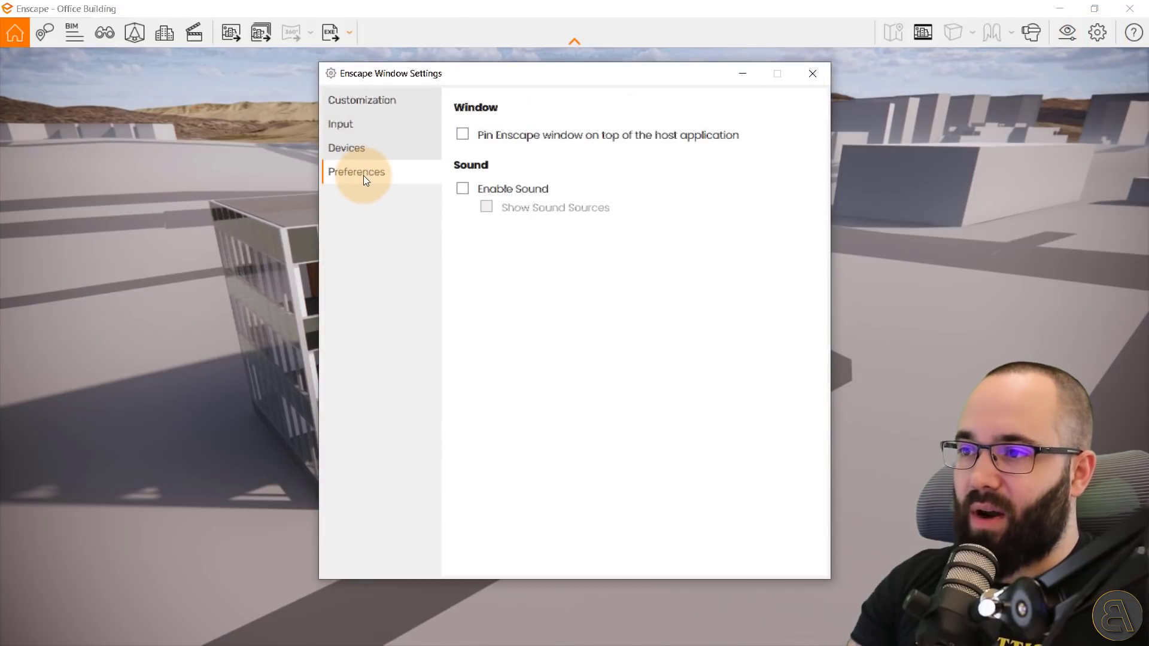
{"action": "left_click", "coordinate": [464, 139]}
{"action": "left_click", "coordinate": [828, 76]}
- Shrink the Enscape window, place it beside the Revit 3D view, and frame the office building's entrance side in Revit
{"action": "left_click_drag", "start_coordinate": [404, 16], "coordinate": [463, 43]}
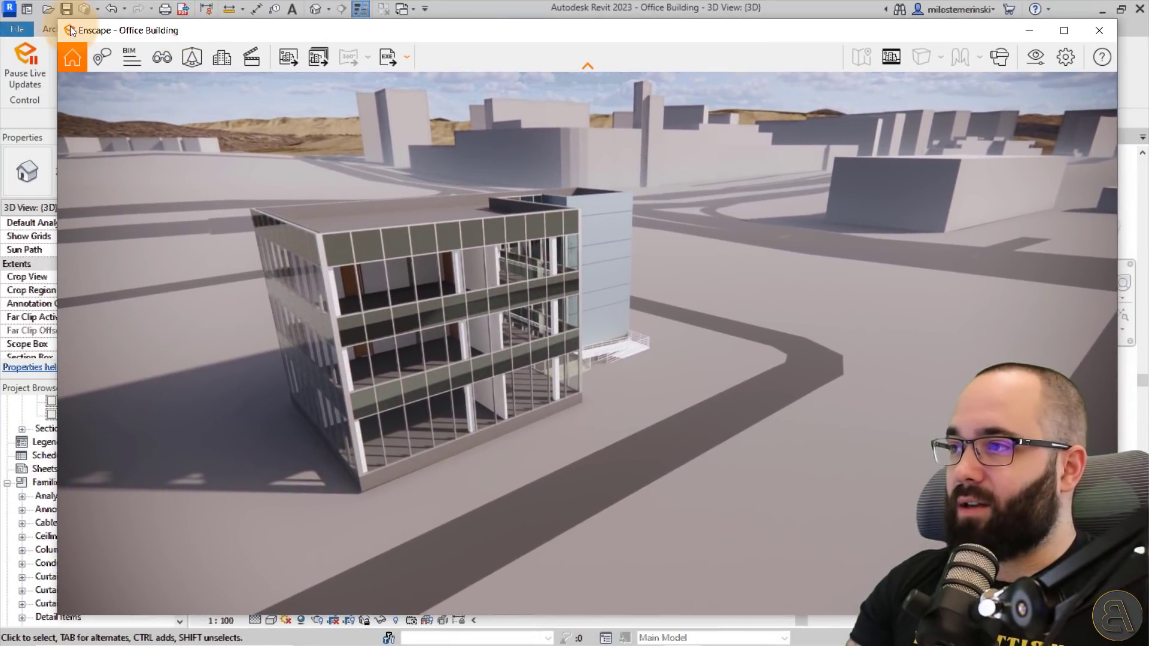
{"action": "left_click_drag", "start_coordinate": [60, 21], "coordinate": [591, 58]}
{"action": "left_click_drag", "start_coordinate": [746, 64], "coordinate": [768, 32]}
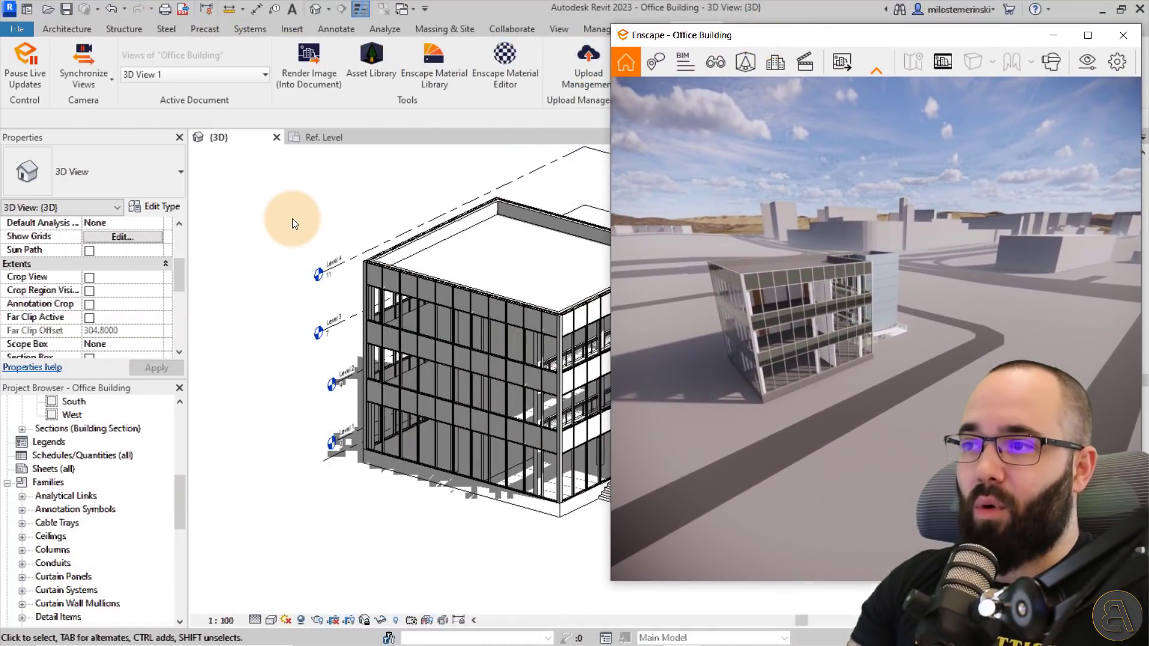
{"action": "scroll", "coordinate": [569, 227], "scroll_direction": "up", "scroll_amount": 5}
{"action": "middle_click_drag", "start_coordinate": [525, 234], "coordinate": [445, 245]}
{"action": "scroll", "coordinate": [439, 243], "scroll_direction": "down", "scroll_amount": 5}
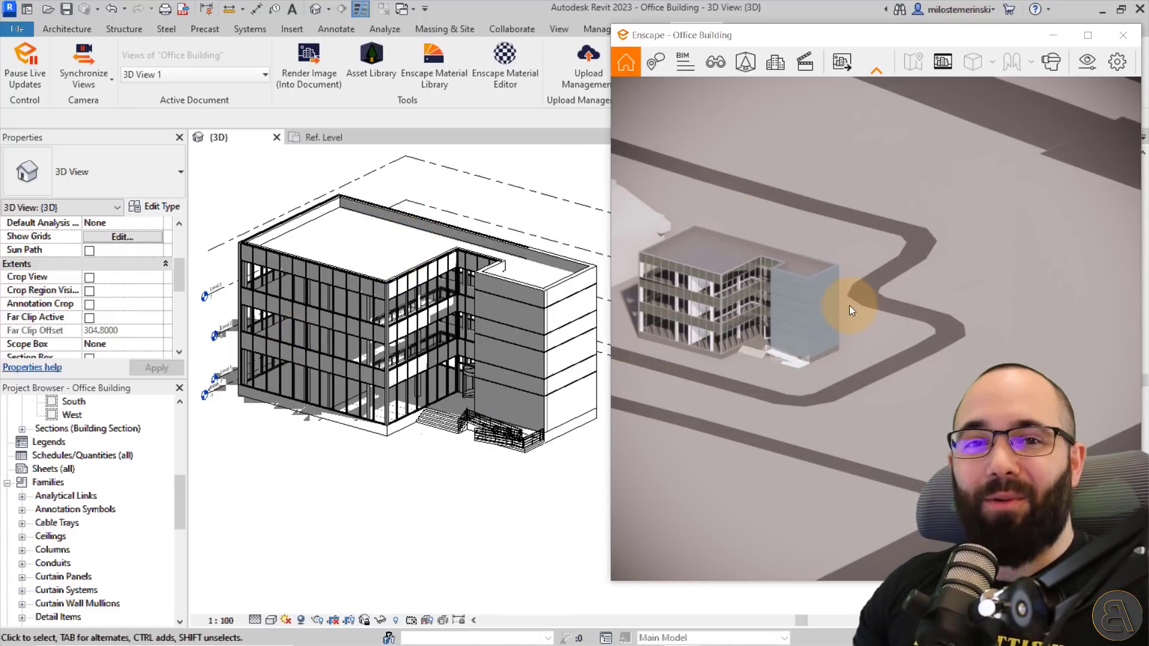
{"action": "mouse_move", "coordinate": [414, 332]}
{"action": "middle_mouse_down", "text": "shift"}
{"action": "mouse_move", "coordinate": [386, 323]}
{"action": "mouse_move", "coordinate": [446, 333]}
{"action": "mouse_move", "coordinate": [383, 333]}
{"action": "mouse_move", "coordinate": [446, 345]}
{"action": "mouse_move", "coordinate": [398, 293]}
{"action": "mouse_move", "coordinate": [419, 359]}
{"action": "mouse_move", "coordinate": [444, 353]}
{"action": "middle_mouse_up", "text": "shift"}
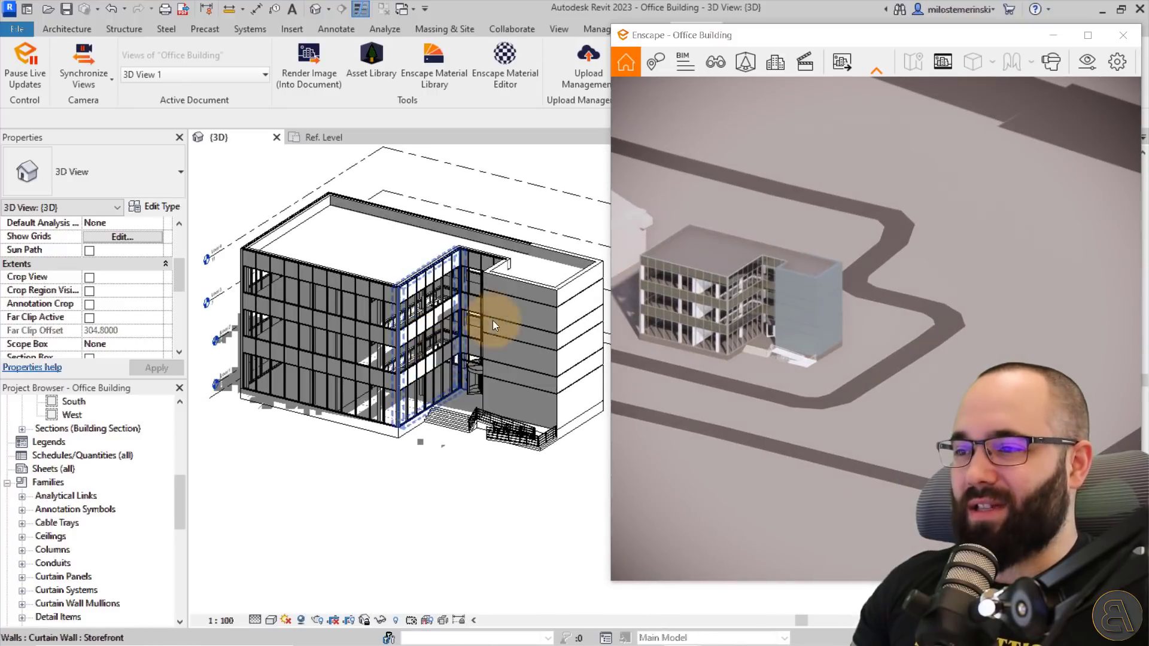
{"action": "mouse_move", "coordinate": [374, 265]}
{"action": "middle_mouse_down", "text": "shift"}
{"action": "mouse_move", "coordinate": [374, 249]}
{"action": "mouse_move", "coordinate": [389, 255]}
{"action": "middle_mouse_up", "text": "shift"}
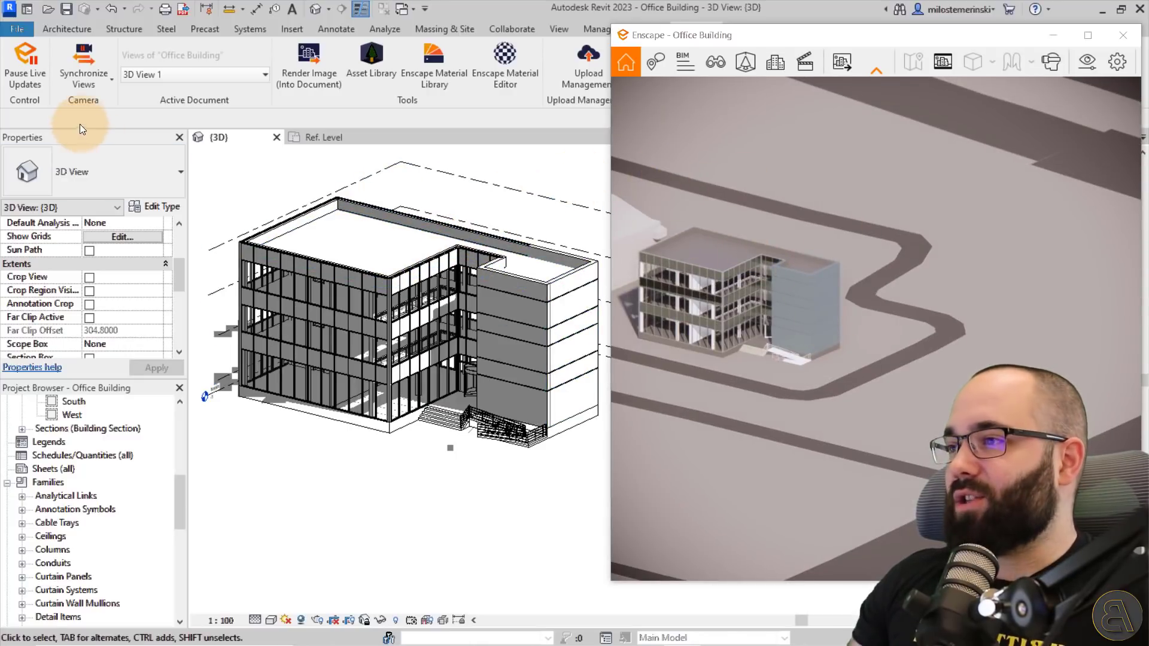
{"action": "left_click", "coordinate": [92, 85]}
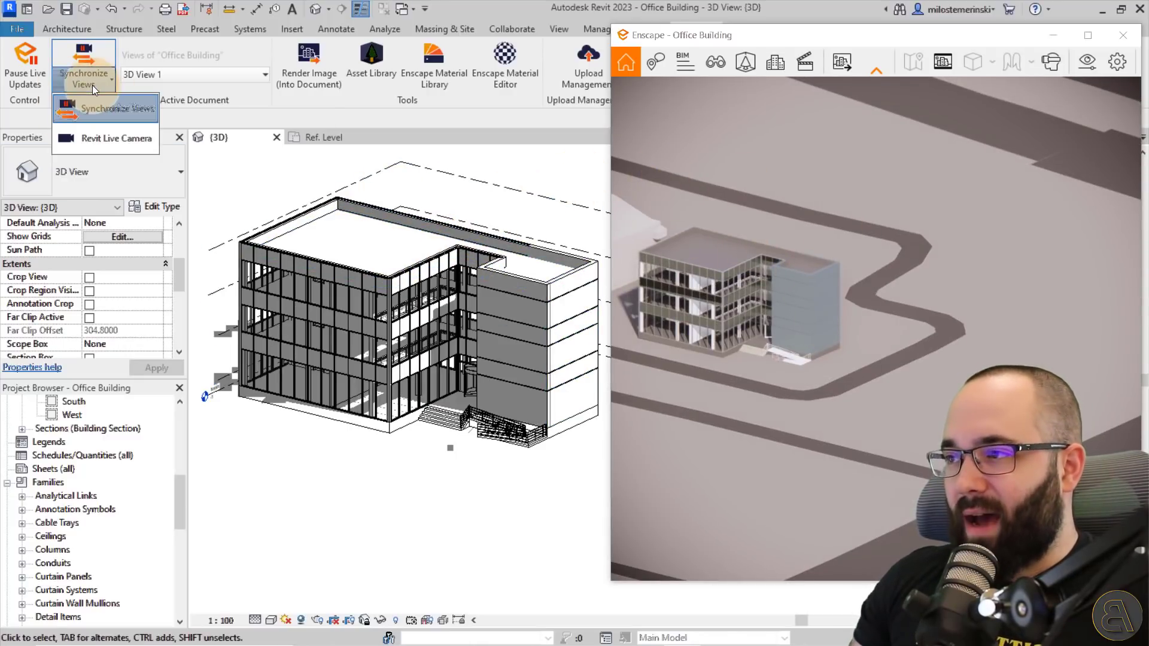
{"action": "left_click", "coordinate": [92, 85]}
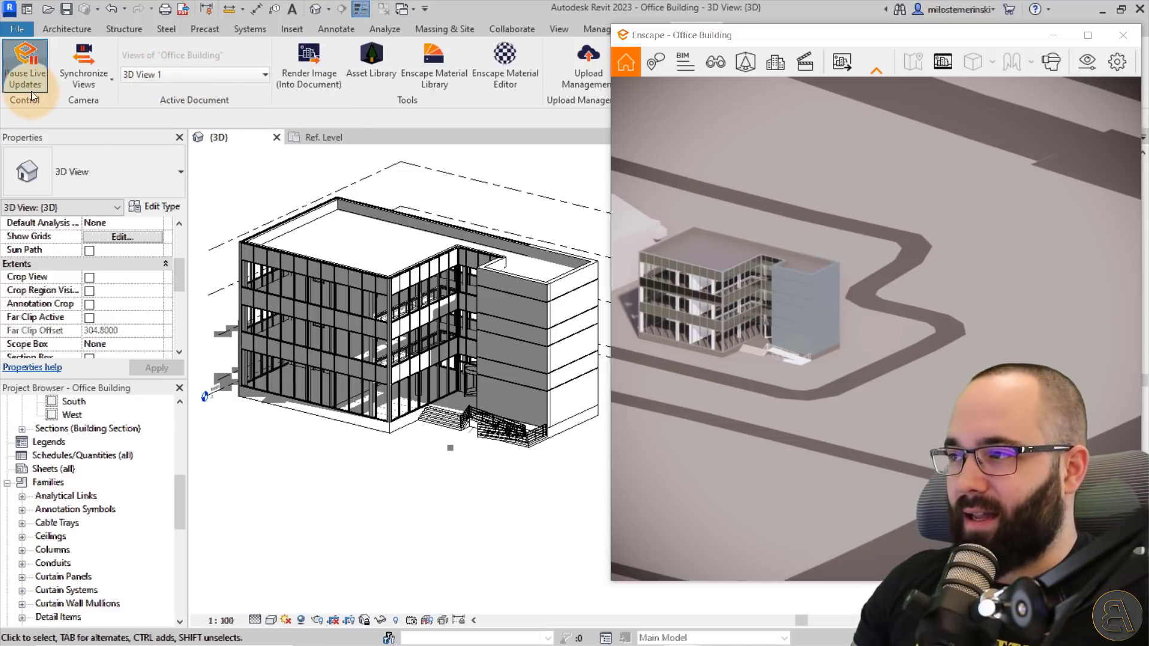
{"action": "middle_click_drag", "start_coordinate": [387, 250], "coordinate": [375, 250], "text": "shift"}
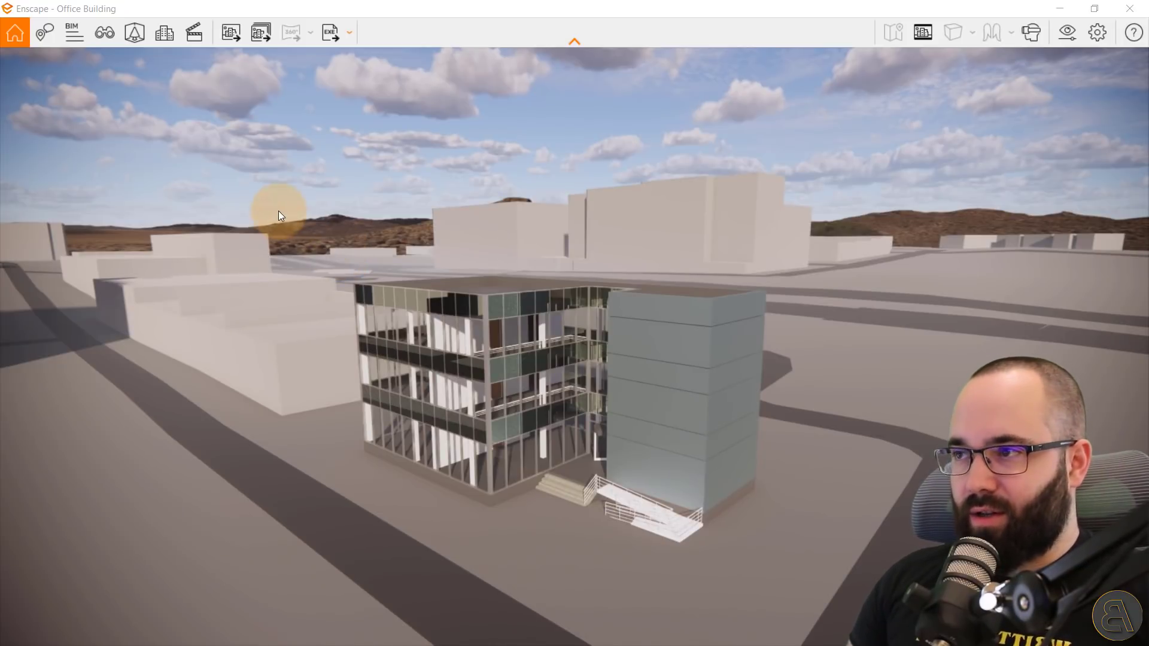
- Filter the Enscape Asset Library to its New assets, browse them, and close the library
{"action": "left_click", "coordinate": [137, 39]}
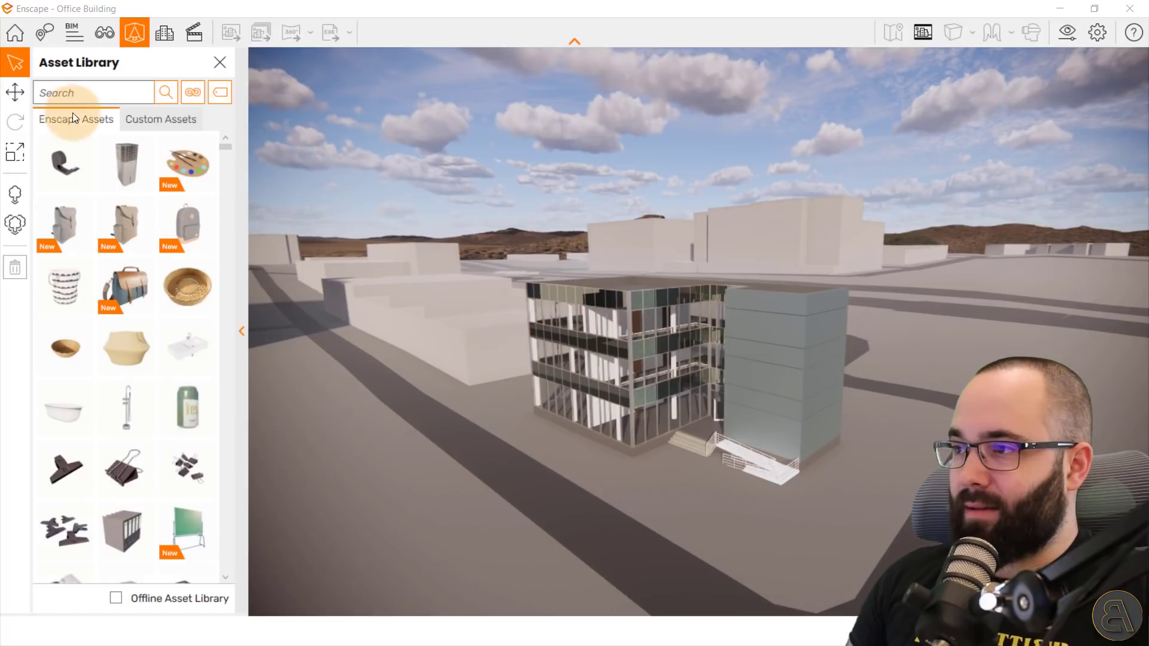
{"action": "left_click", "coordinate": [195, 94]}
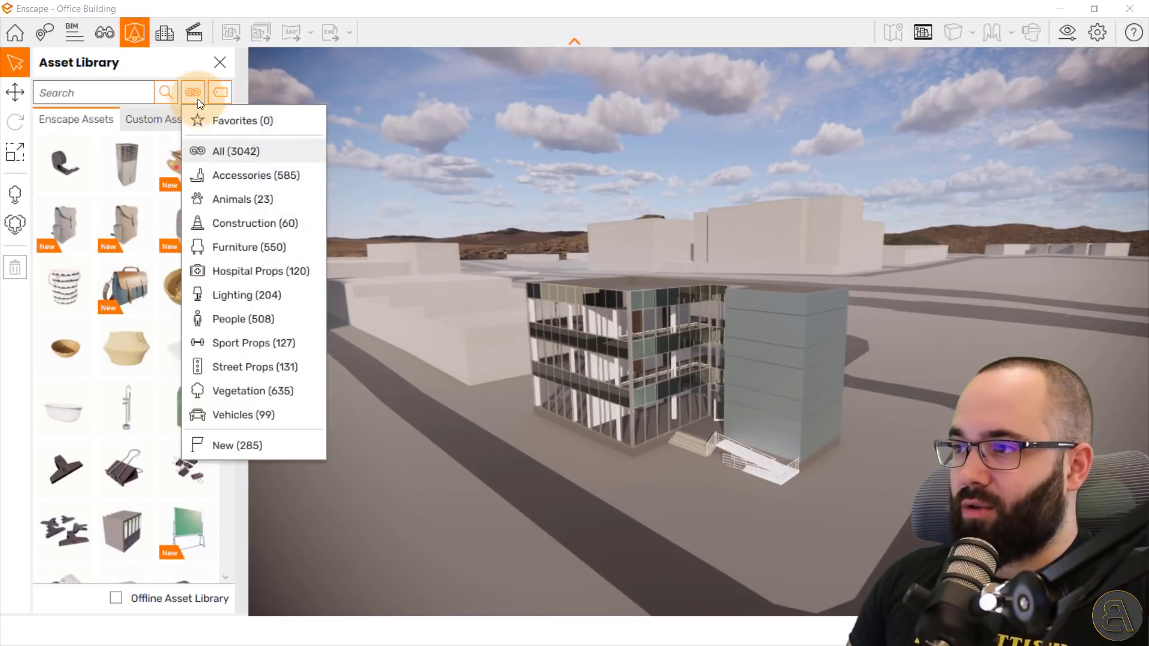
{"action": "left_click", "coordinate": [231, 444]}
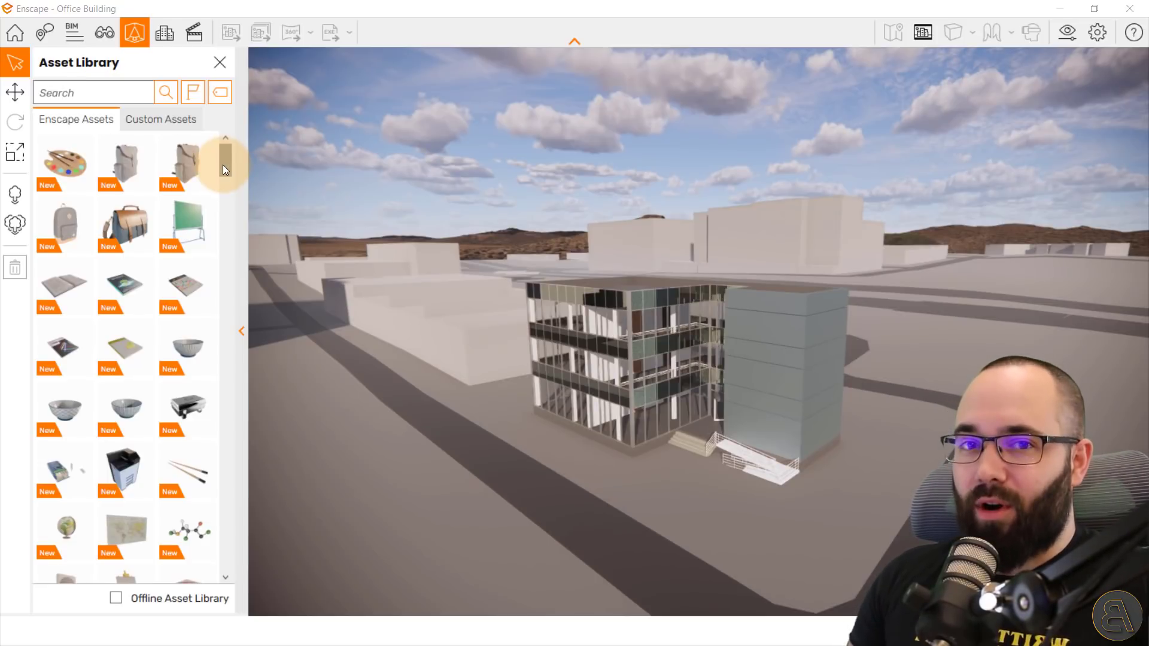
{"action": "left_click", "coordinate": [220, 62]}
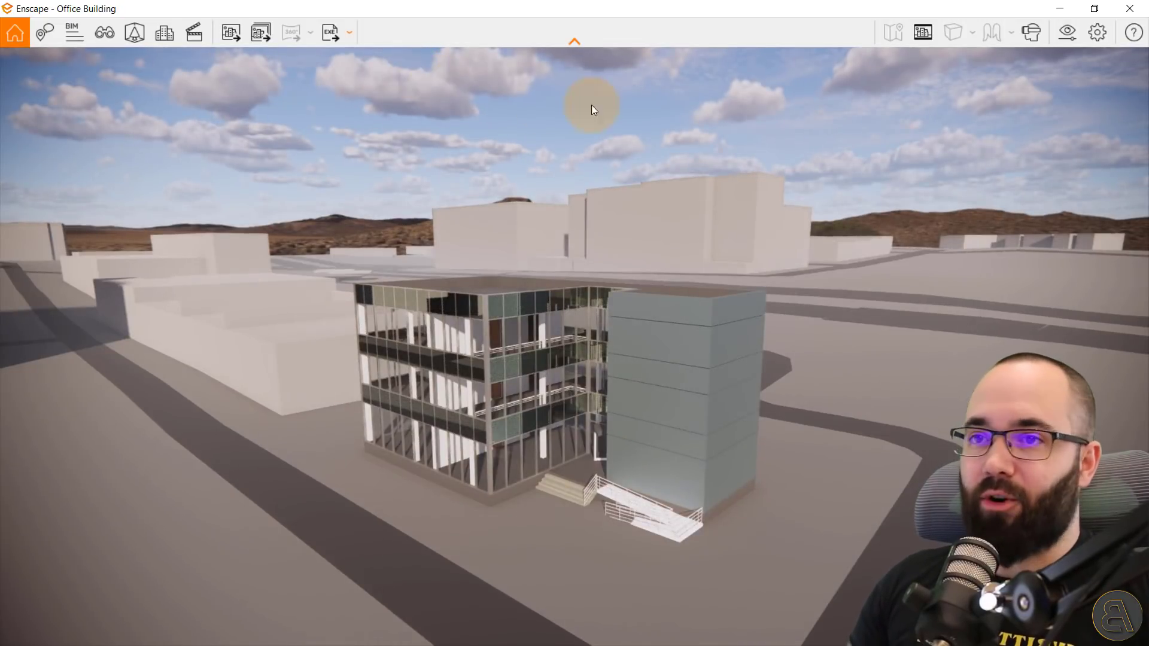
- In the visual settings' output options, enable exporting Object-ID, Material-ID, Depth Channel and Alpha Channel images
{"action": "left_click", "coordinate": [1068, 33]}
{"action": "left_click_drag", "start_coordinate": [656, 40], "coordinate": [464, 41]}
{"action": "left_click", "coordinate": [386, 89]}
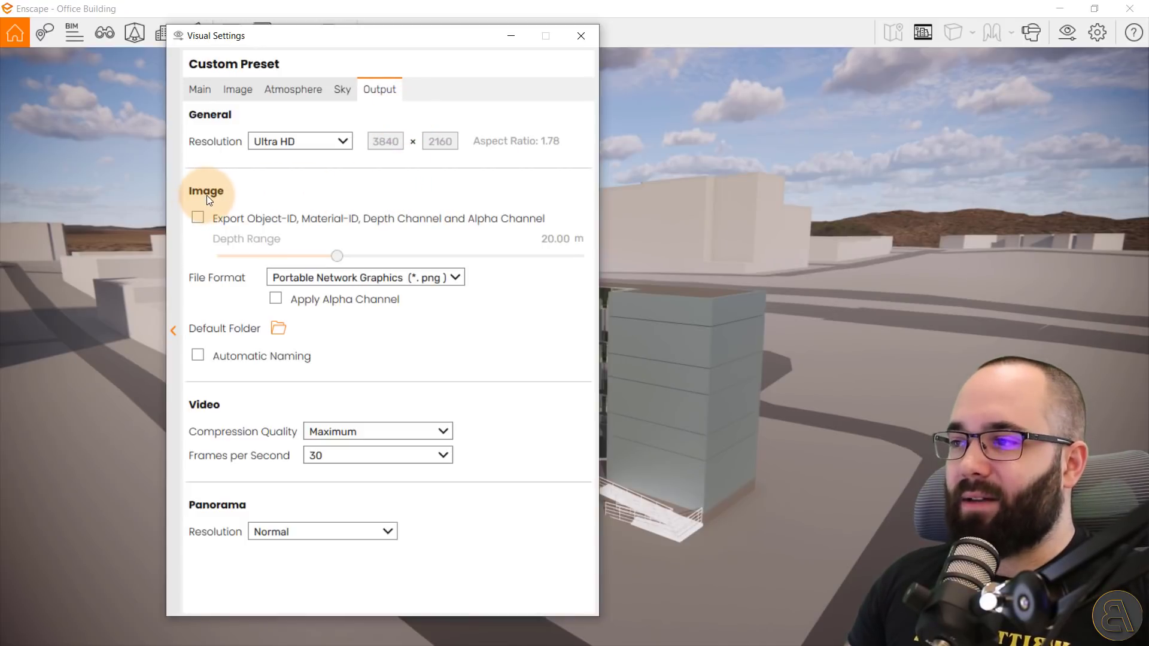
{"action": "left_click", "coordinate": [200, 221]}
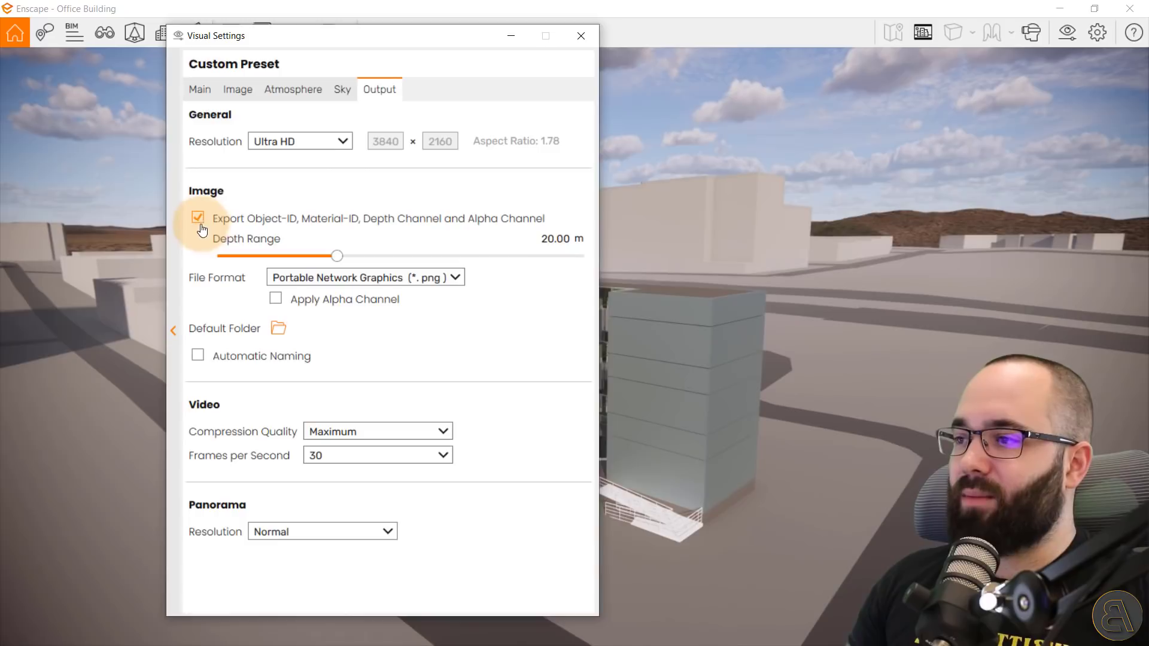
{"action": "mouse_move", "coordinate": [220, 228]}
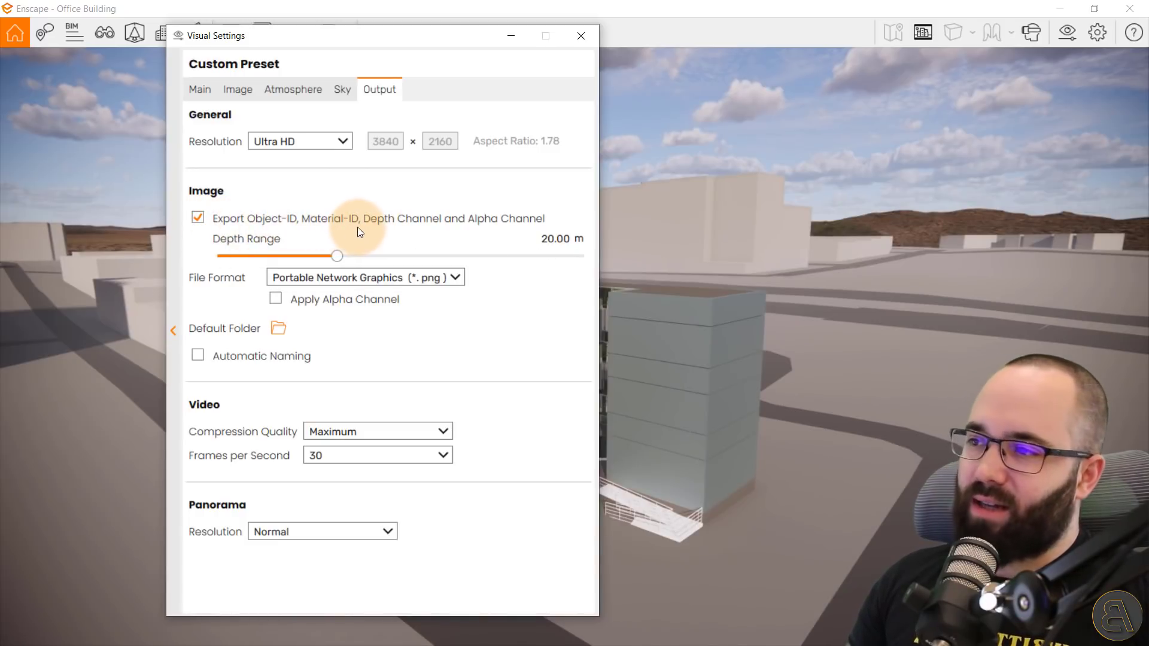
{"action": "mouse_move", "coordinate": [492, 240]}
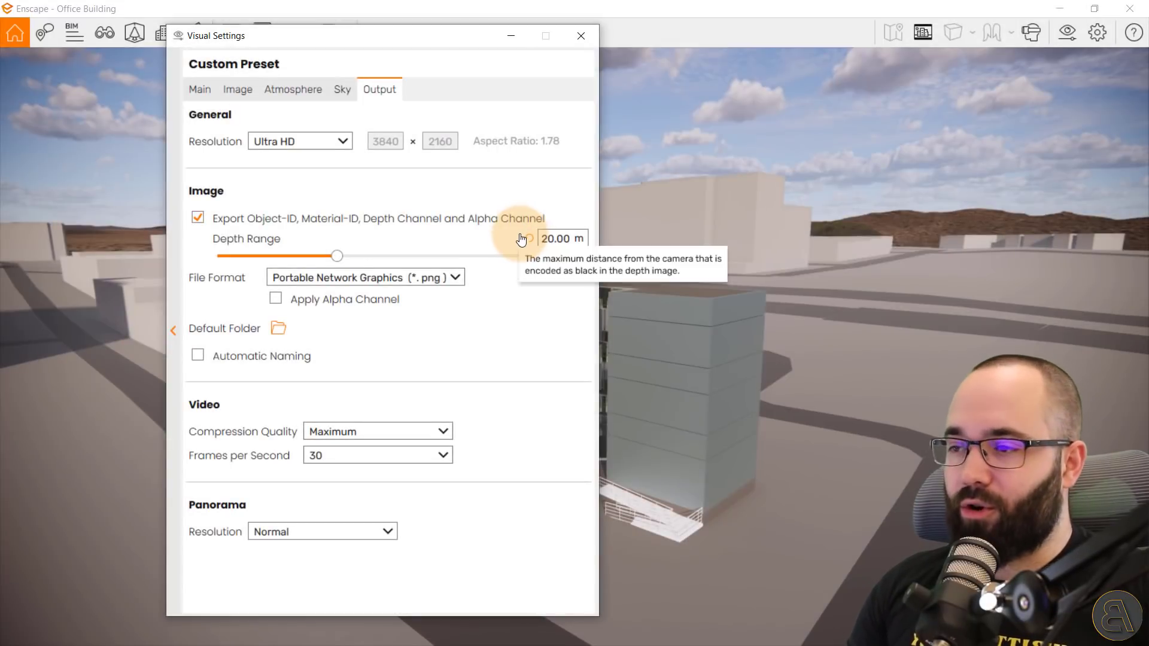
{"action": "mouse_move", "coordinate": [502, 232]}
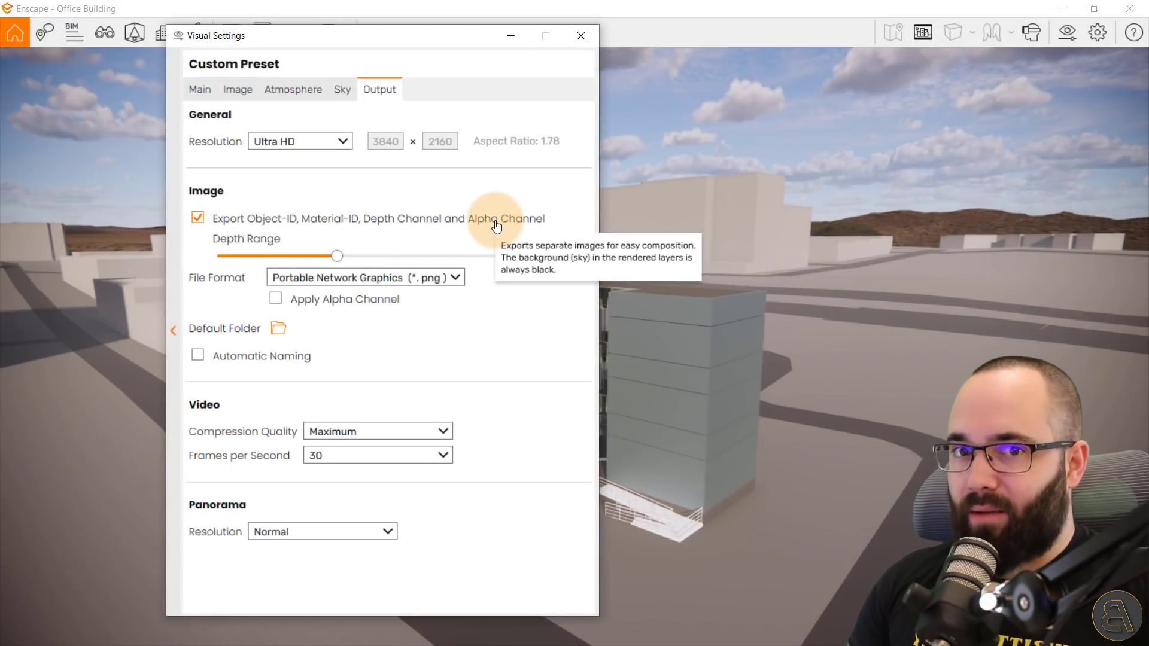
- Keep Portable Network Graphics (*.png) as the image file format and enable Apply Alpha Channel
{"action": "left_click", "coordinate": [340, 277]}
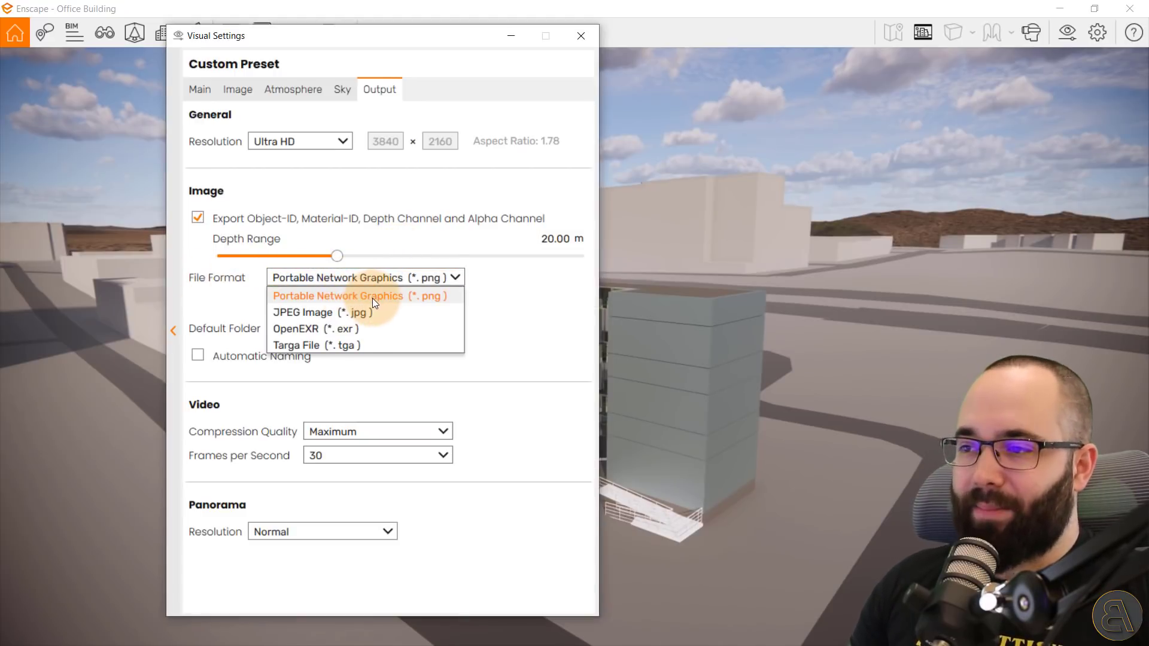
{"action": "left_click", "coordinate": [367, 288]}
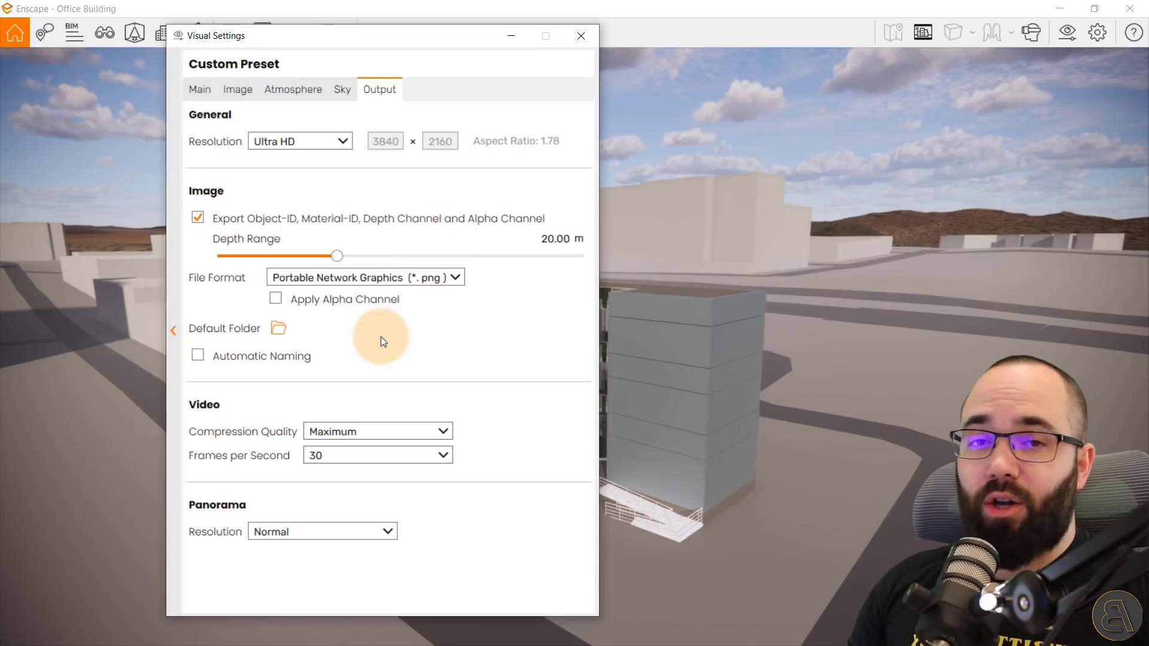
{"action": "mouse_move", "coordinate": [278, 307]}
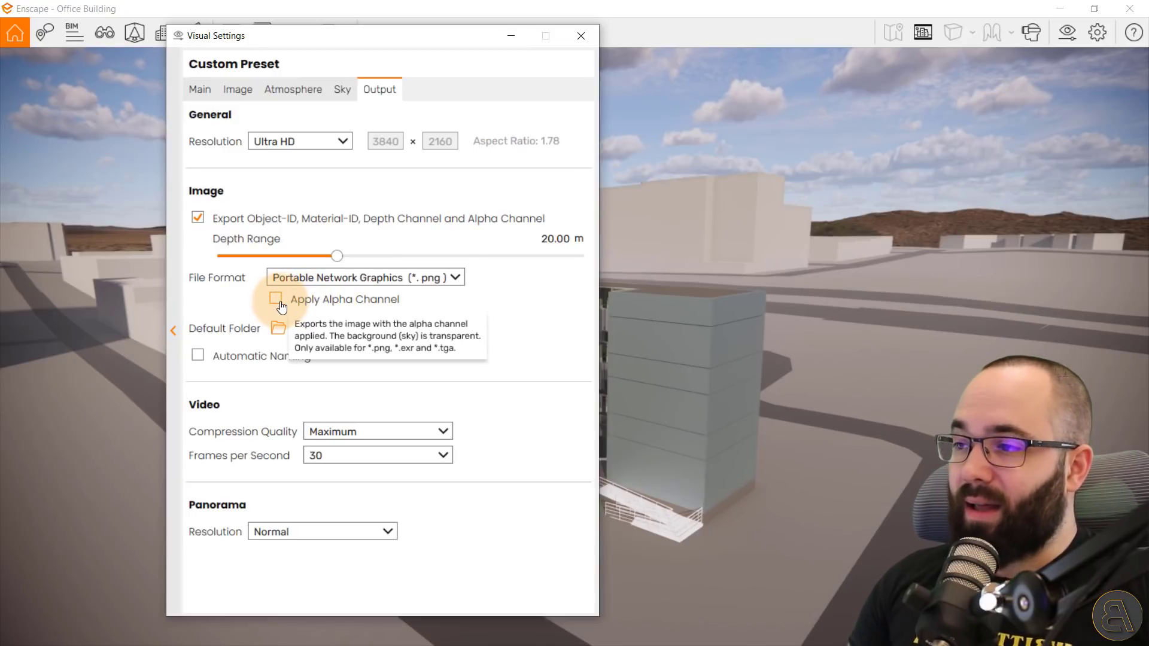
{"action": "left_click", "coordinate": [278, 301]}
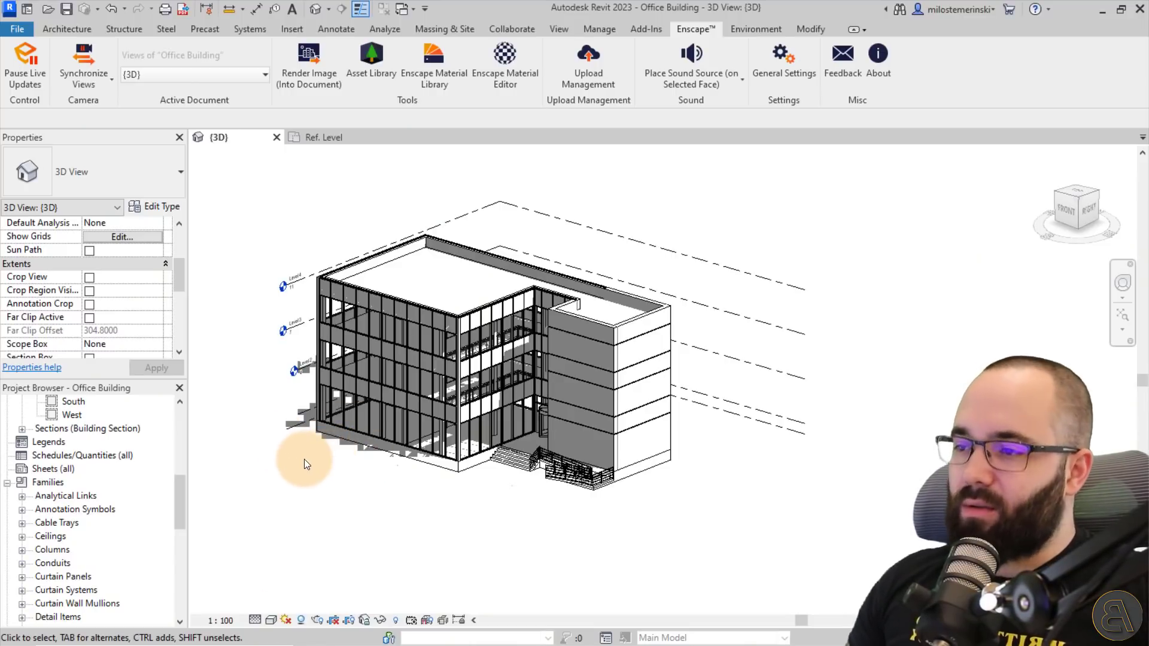
- In Revit, change the 3D view's visual style to a realistic display of the building's material appearances
{"action": "middle_click_drag", "start_coordinate": [344, 472], "coordinate": [472, 417], "text": "shift"}
{"action": "scroll", "coordinate": [472, 448], "scroll_direction": "up", "scroll_amount": 5}
{"action": "mouse_move", "coordinate": [472, 501]}
{"action": "middle_mouse_down", "text": "shift"}
{"action": "mouse_move", "coordinate": [515, 484]}
{"action": "mouse_move", "coordinate": [504, 482]}
{"action": "mouse_move", "coordinate": [505, 505]}
{"action": "mouse_move", "coordinate": [523, 436]}
{"action": "middle_mouse_up", "text": "shift"}
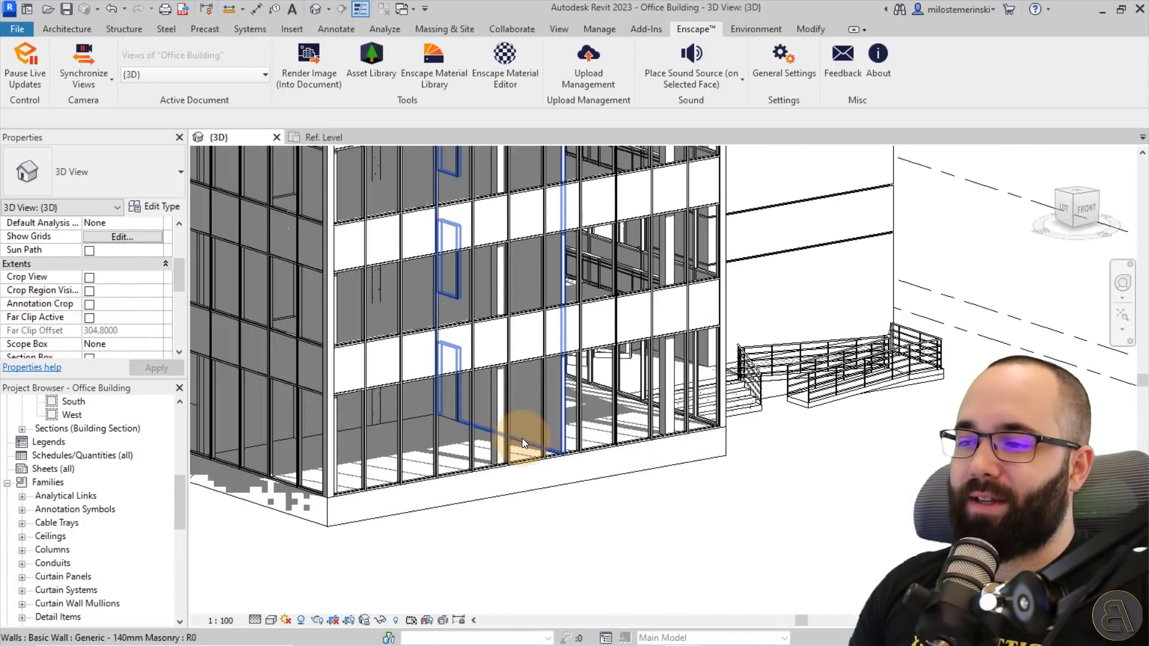
{"action": "left_click", "coordinate": [269, 620]}
{"action": "left_click", "coordinate": [287, 601]}
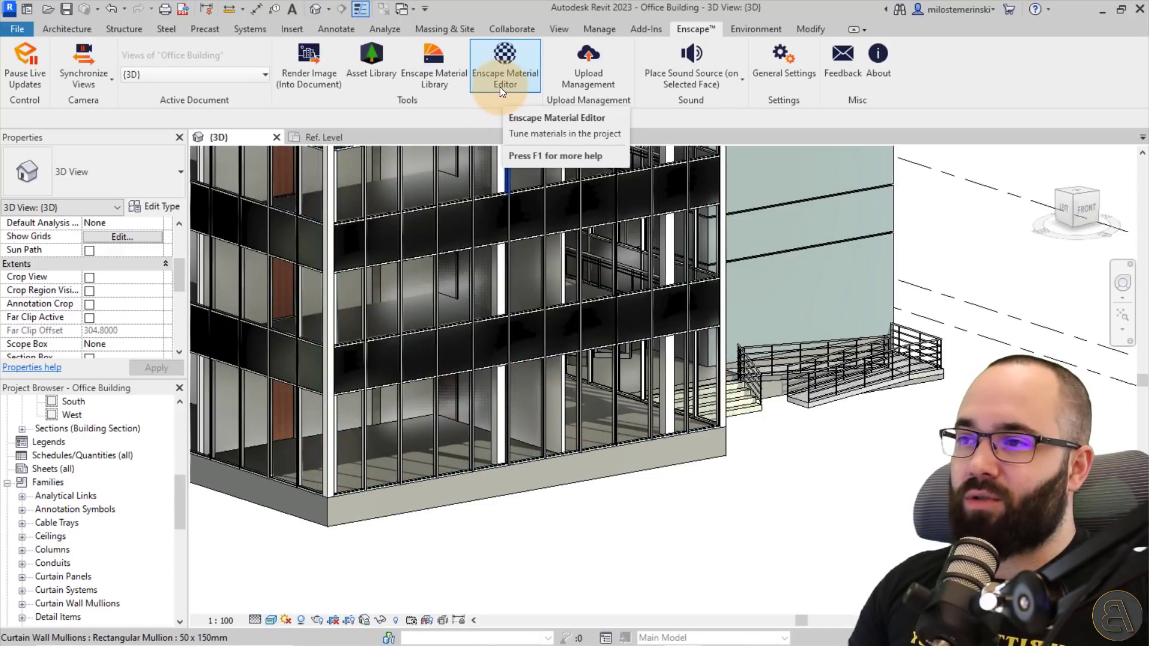
- Open the Enscape Material Editor and select the Gypsum Wall Board material for editing
{"action": "left_click", "coordinate": [500, 88]}
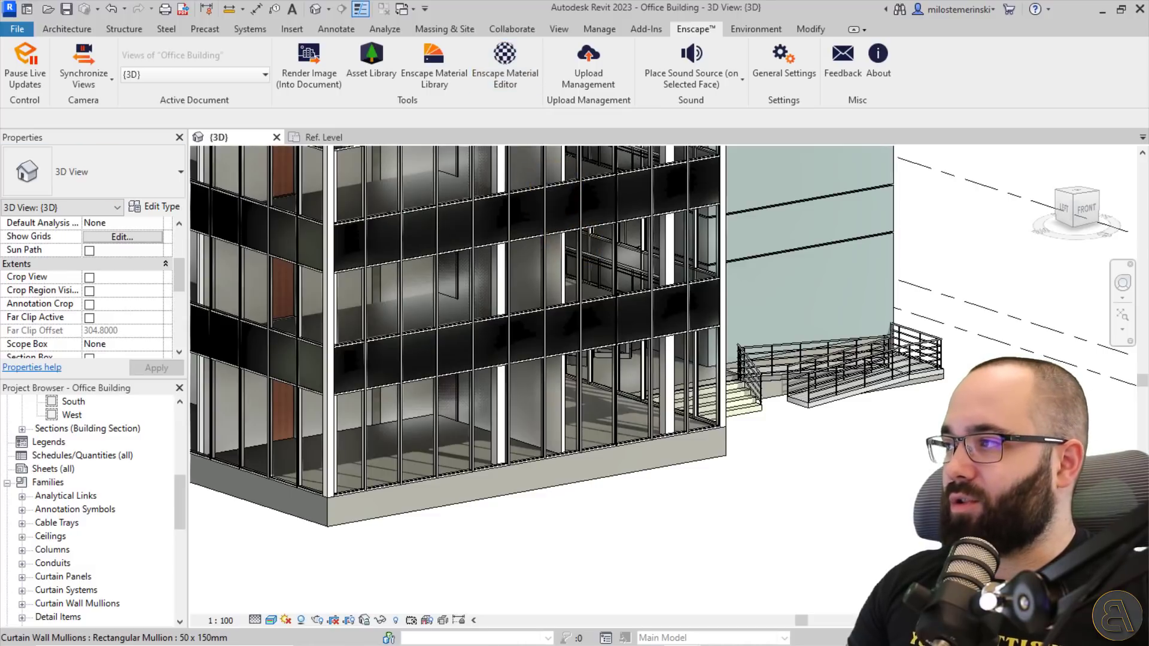
{"action": "left_click_drag", "start_coordinate": [238, 69], "coordinate": [436, 41]}
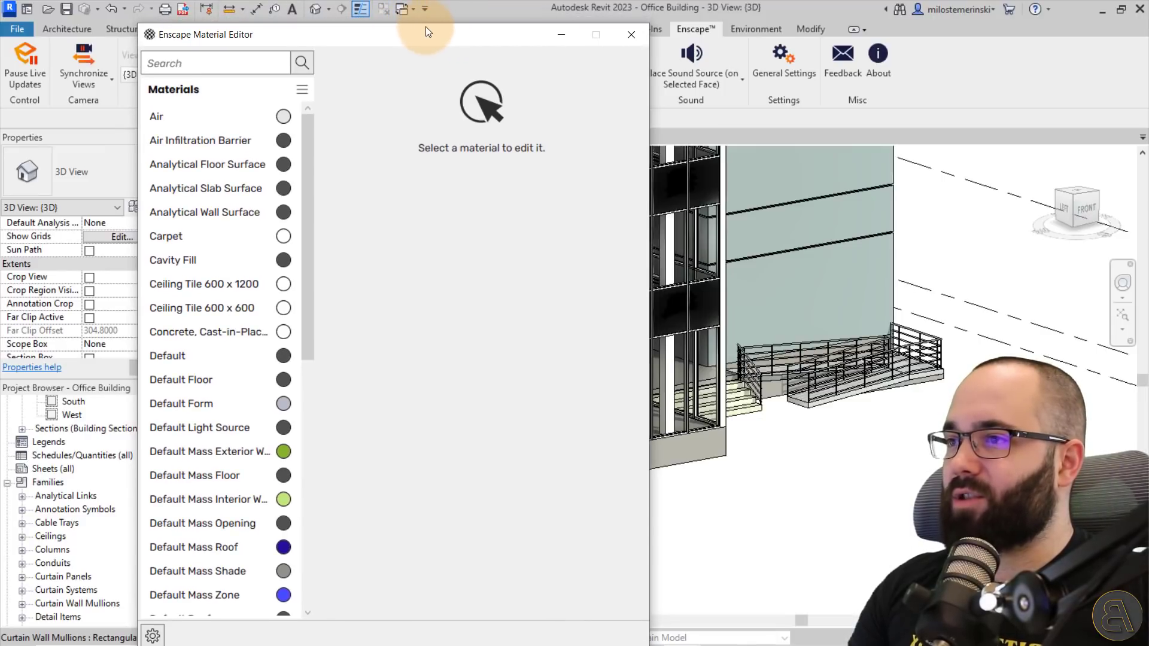
{"action": "left_click_drag", "start_coordinate": [435, 28], "coordinate": [444, 9]}
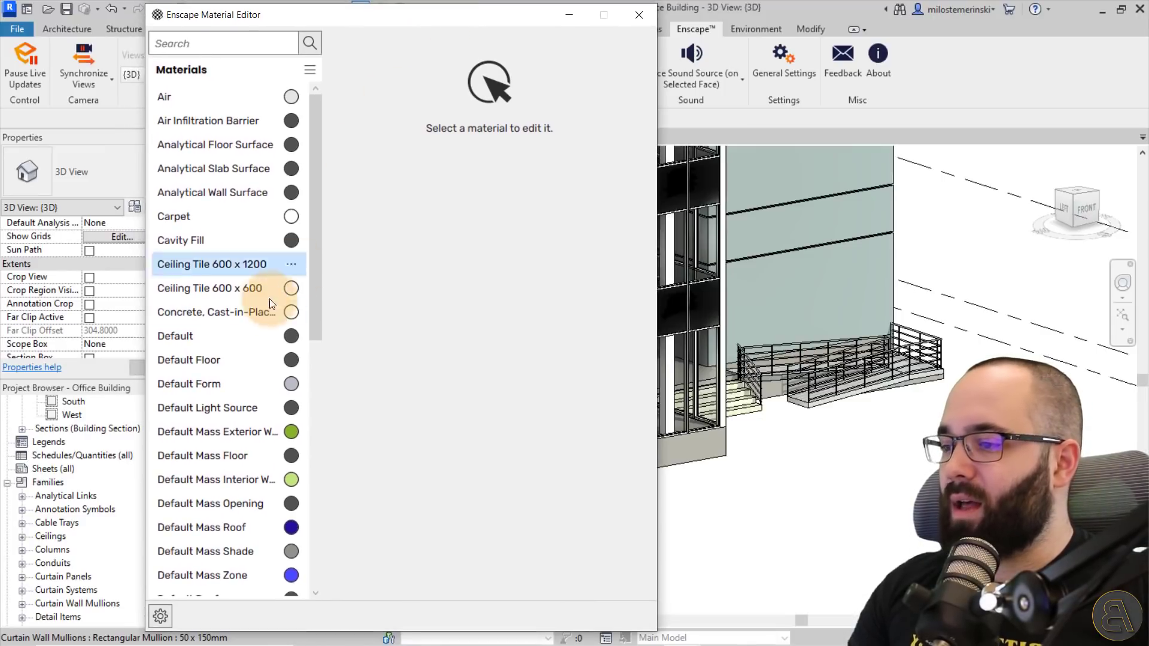
{"action": "scroll", "coordinate": [261, 304], "scroll_direction": "down", "scroll_amount": 6}
{"action": "scroll", "coordinate": [261, 306], "scroll_direction": "down", "scroll_amount": 1}
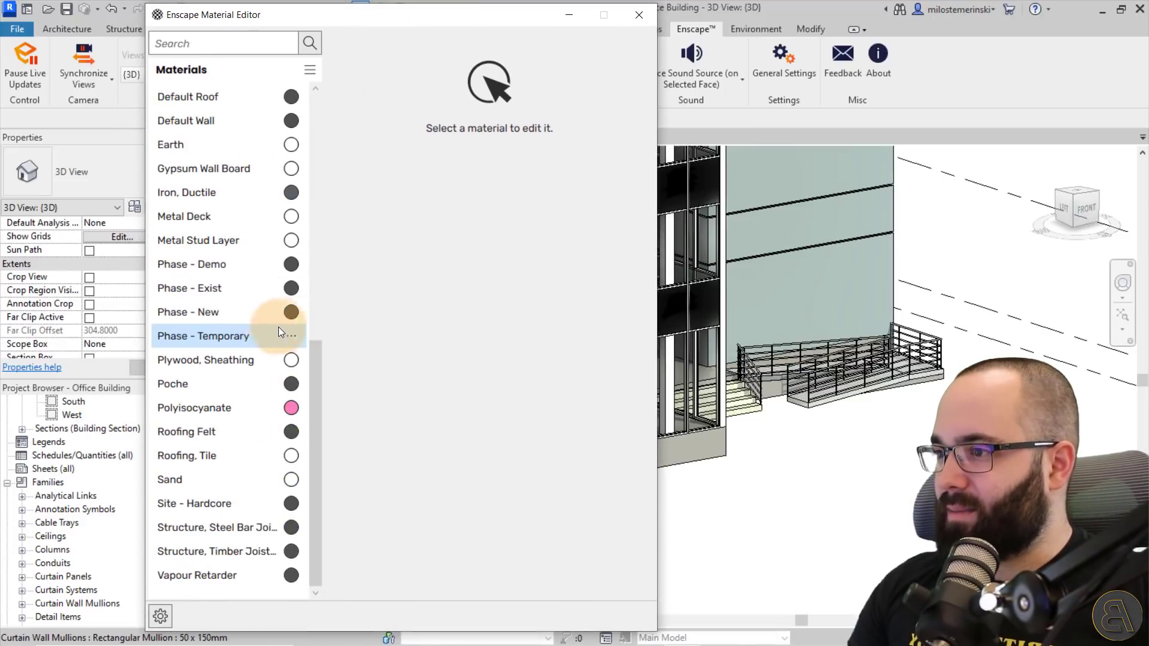
{"action": "left_click", "coordinate": [193, 171]}
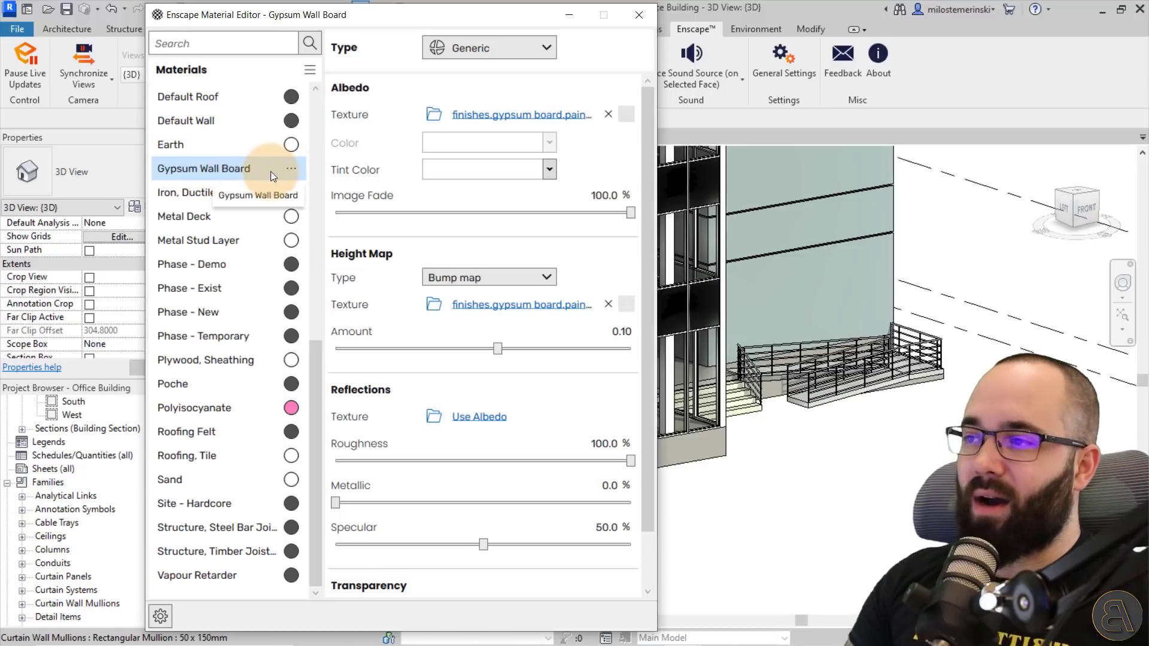
- Replace Gypsum Wall Board with the Enscape material Plaster 08, Wavy from the Plaster category, then close the editor
{"action": "left_click", "coordinate": [291, 169]}
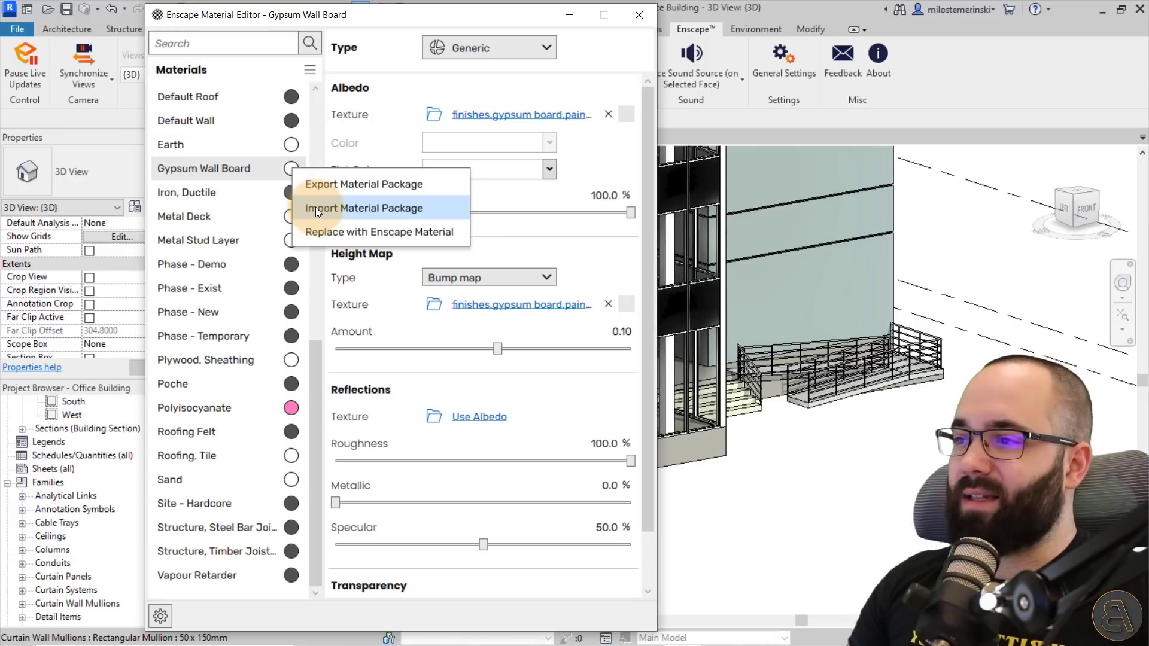
{"action": "left_click", "coordinate": [354, 232]}
{"action": "left_click_drag", "start_coordinate": [785, 100], "coordinate": [108, 46]}
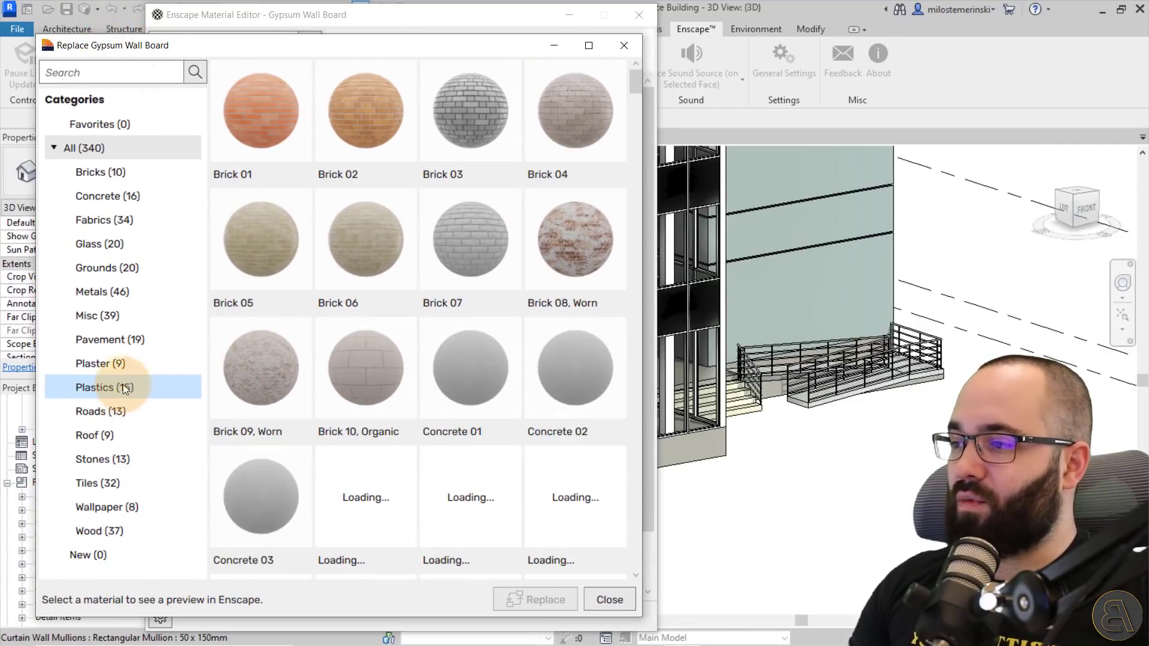
{"action": "left_click", "coordinate": [115, 368]}
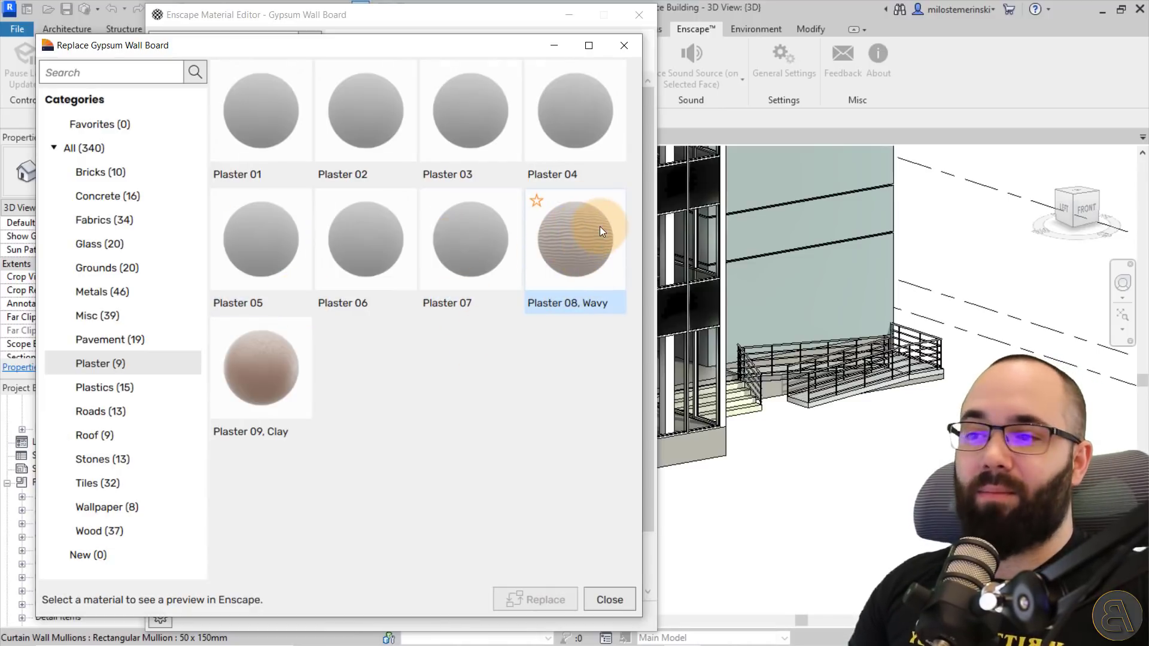
{"action": "left_click", "coordinate": [571, 259]}
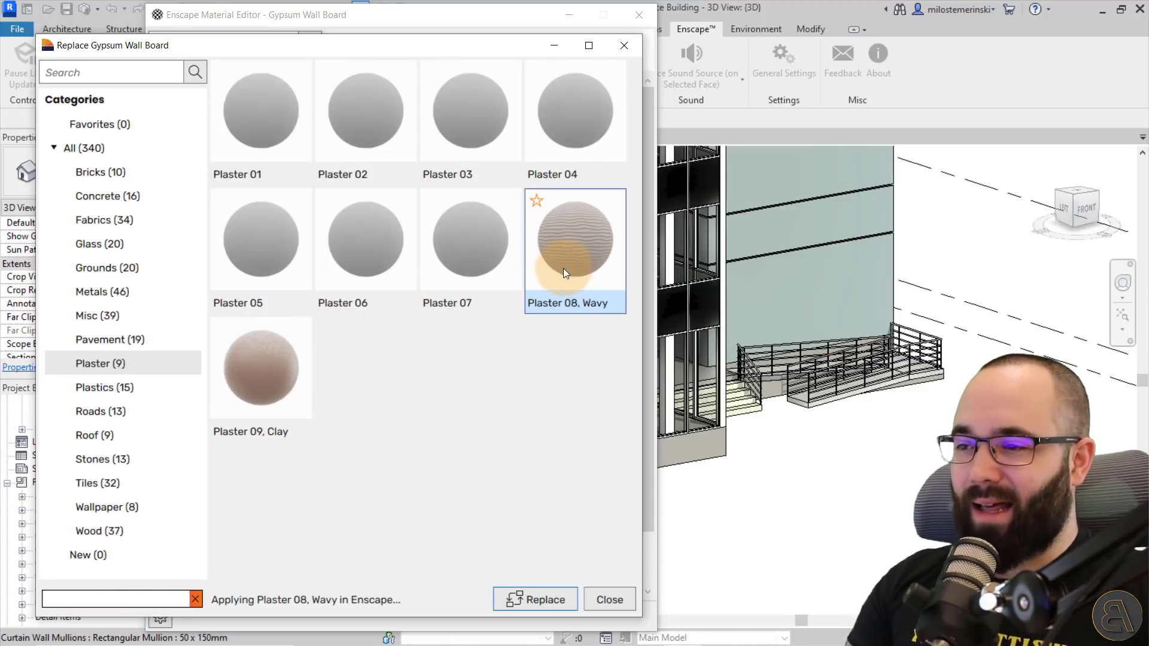
{"action": "left_click", "coordinate": [530, 599]}
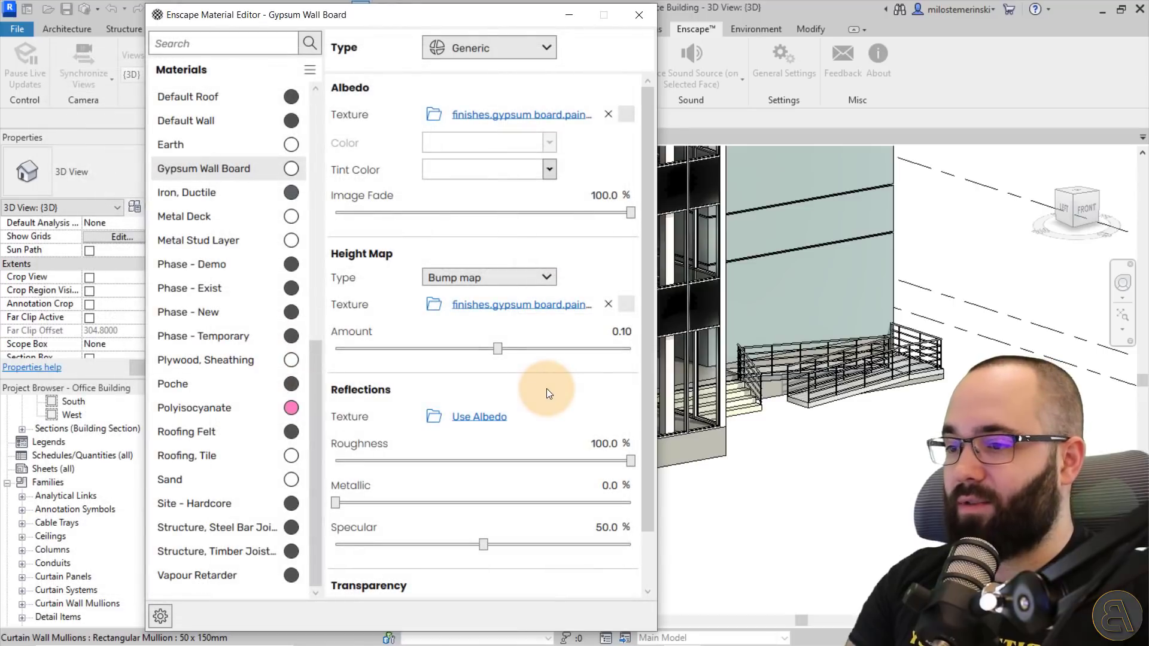
{"action": "left_click", "coordinate": [641, 15]}
- Switch to Enscape and load the saved view 3D View 1 of the office building
{"action": "scroll", "coordinate": [559, 444], "scroll_direction": "up", "scroll_amount": 5}
{"action": "scroll", "coordinate": [561, 441], "scroll_direction": "up", "scroll_amount": 2}
{"action": "scroll", "coordinate": [551, 570], "scroll_direction": "down", "scroll_amount": 2}
{"action": "scroll", "coordinate": [620, 437], "scroll_direction": "up", "scroll_amount": 1}
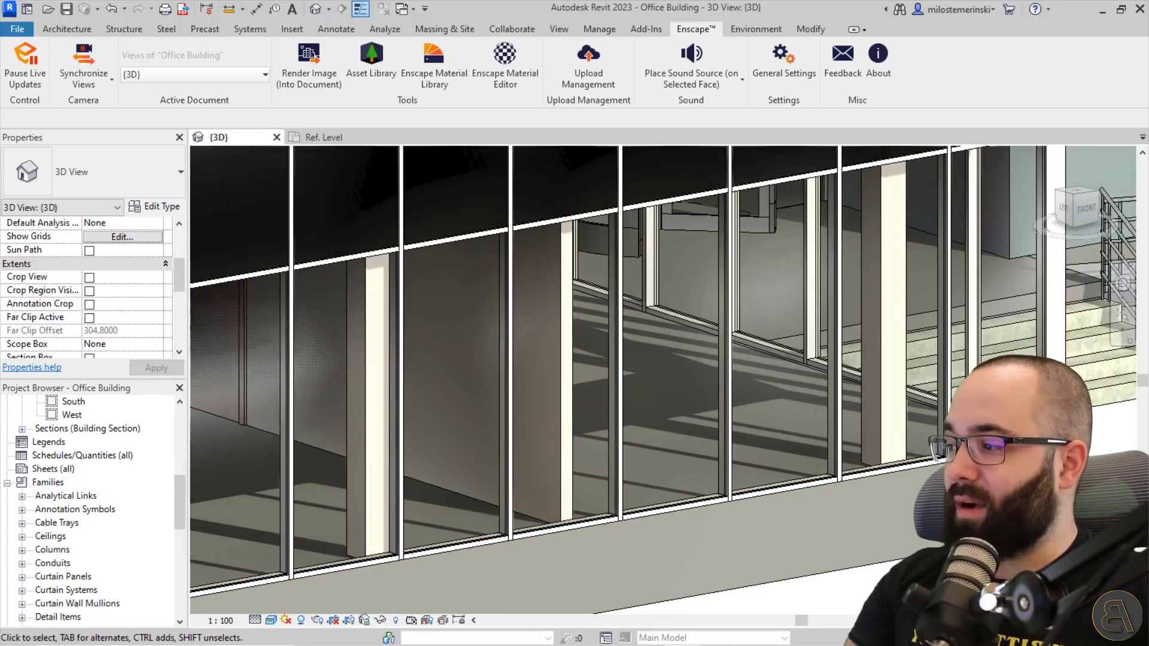
{"action": "key", "text": "alt+Tab"}
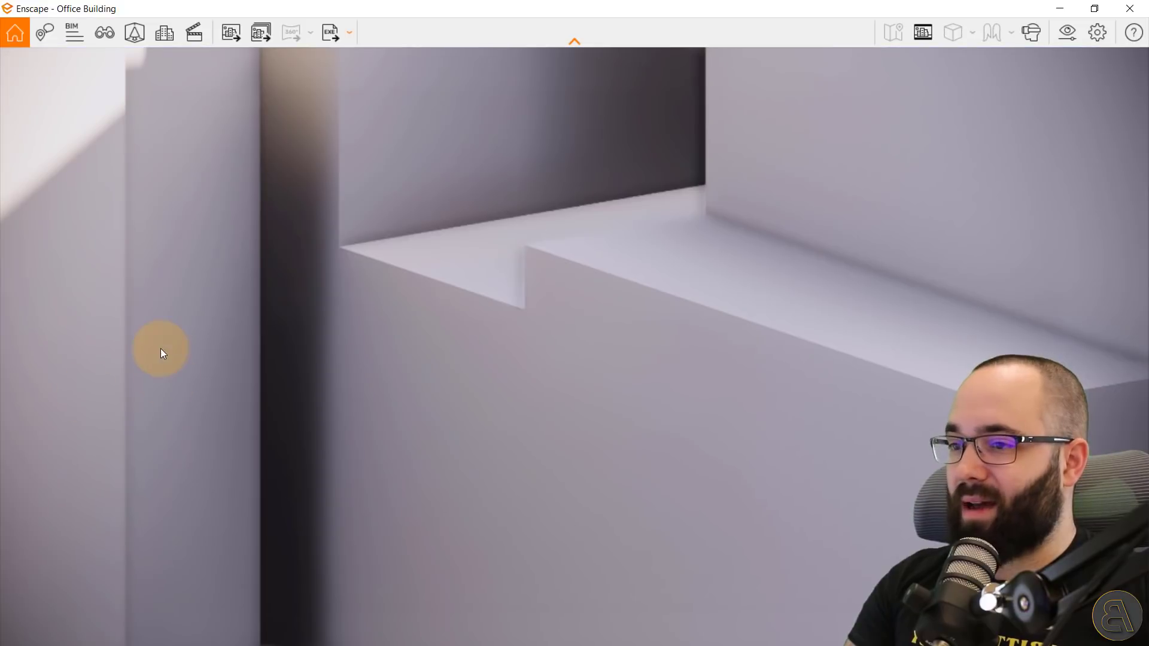
{"action": "scroll", "coordinate": [535, 367], "scroll_direction": "down", "scroll_amount": 5}
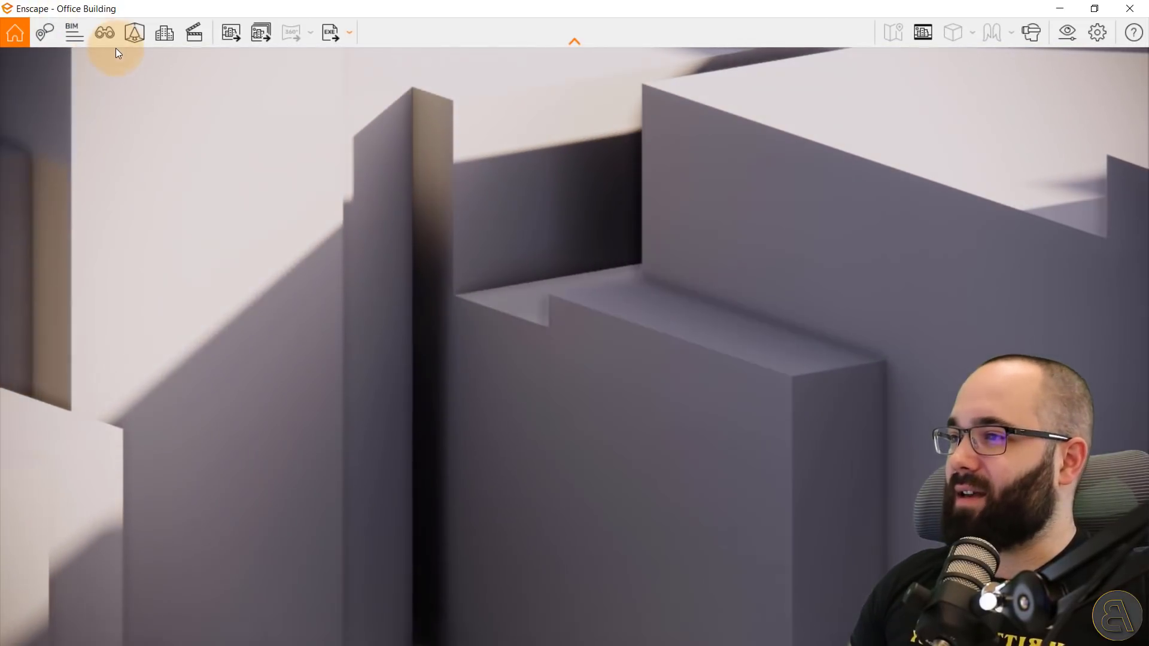
{"action": "left_click", "coordinate": [104, 33]}
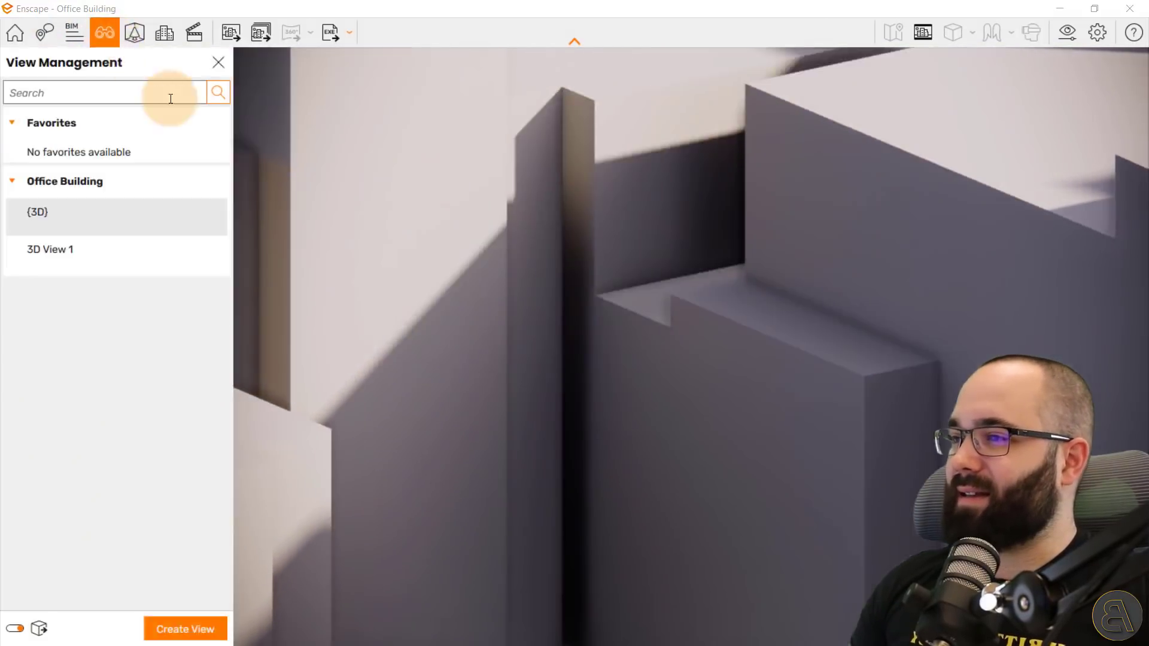
{"action": "left_click", "coordinate": [60, 249]}
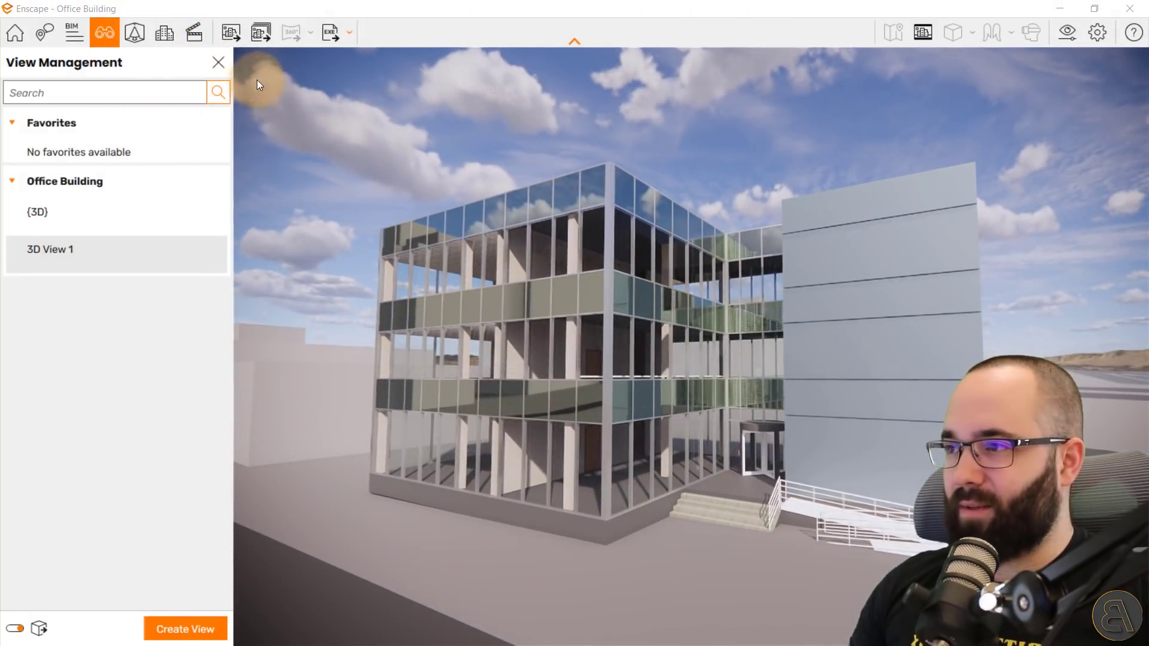
{"action": "left_click", "coordinate": [217, 67]}
- Examine the replaced plaster finish on the interior walls behind the glass facade, up close and from a distance
{"action": "scroll", "coordinate": [446, 431], "scroll_direction": "up", "scroll_amount": 5}
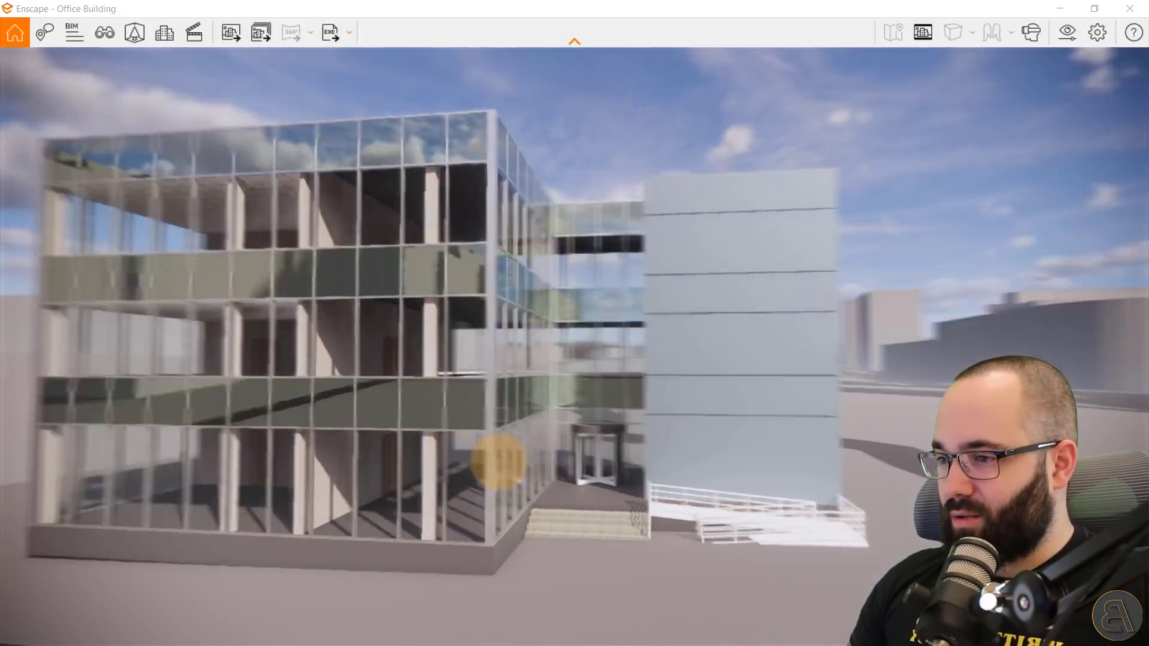
{"action": "scroll", "coordinate": [347, 445], "scroll_direction": "up", "scroll_amount": 3}
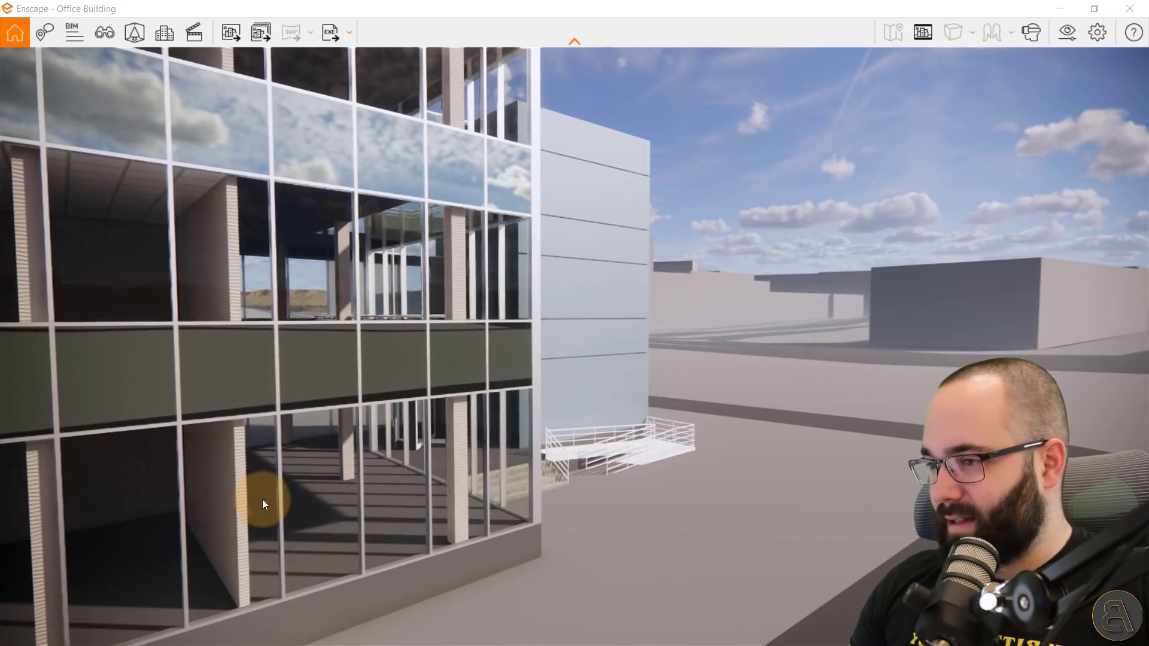
{"action": "scroll", "coordinate": [260, 499], "scroll_direction": "up", "scroll_amount": 2}
{"action": "scroll", "coordinate": [525, 495], "scroll_direction": "up", "scroll_amount": 8}
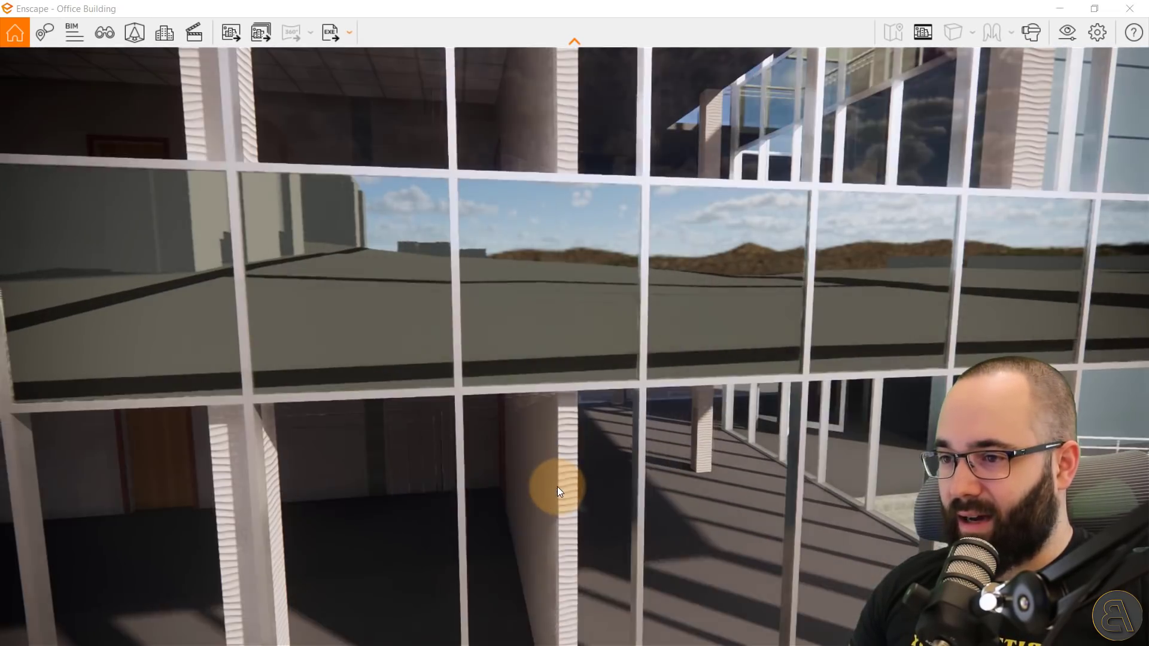
{"action": "scroll", "coordinate": [558, 486], "scroll_direction": "down", "scroll_amount": 4}
{"action": "left_click_drag", "start_coordinate": [557, 479], "coordinate": [547, 503]}
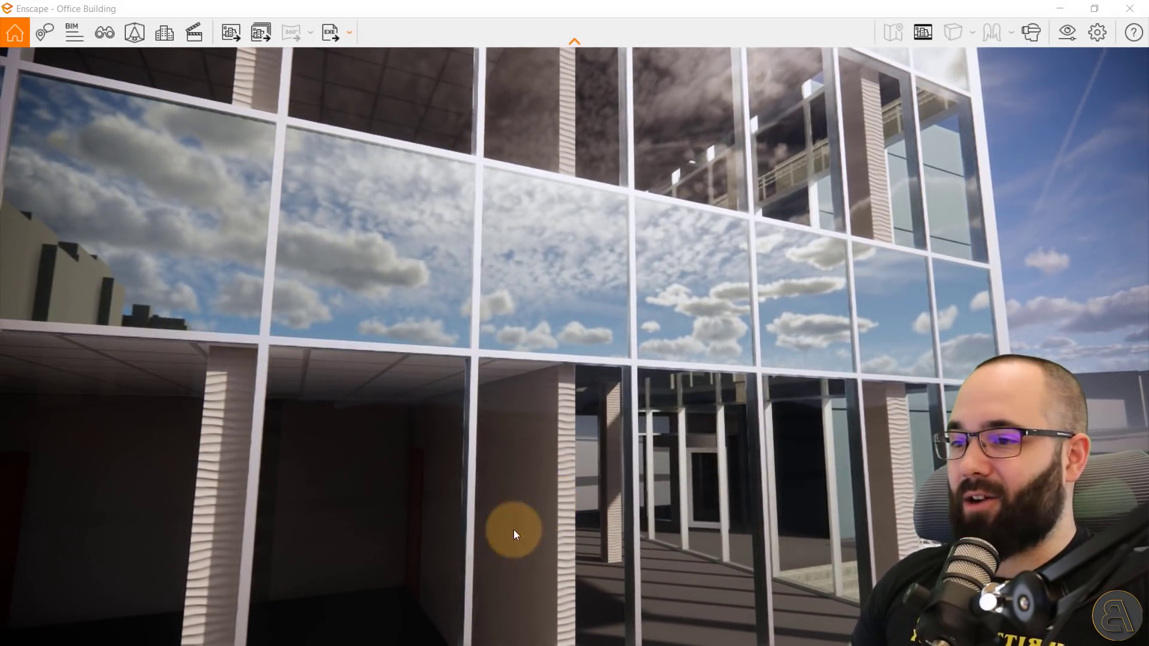
{"action": "left_click_drag", "start_coordinate": [487, 546], "coordinate": [561, 435]}
{"action": "scroll", "coordinate": [610, 397], "scroll_direction": "down", "scroll_amount": 10}
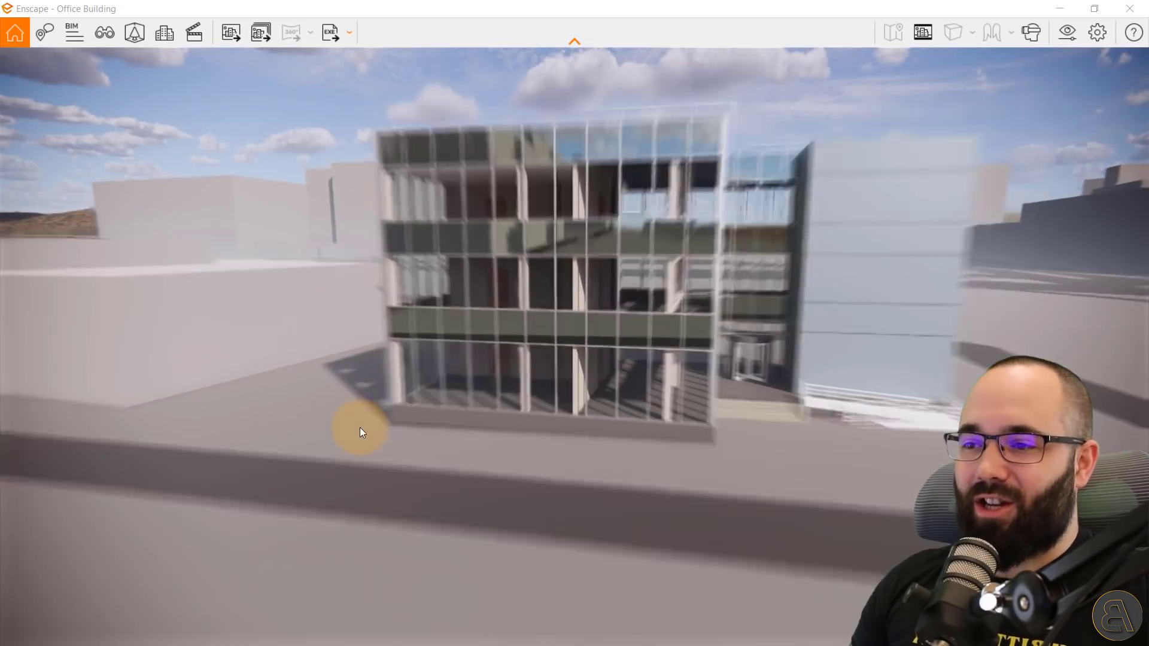
{"action": "left_click_drag", "start_coordinate": [360, 427], "coordinate": [684, 330]}
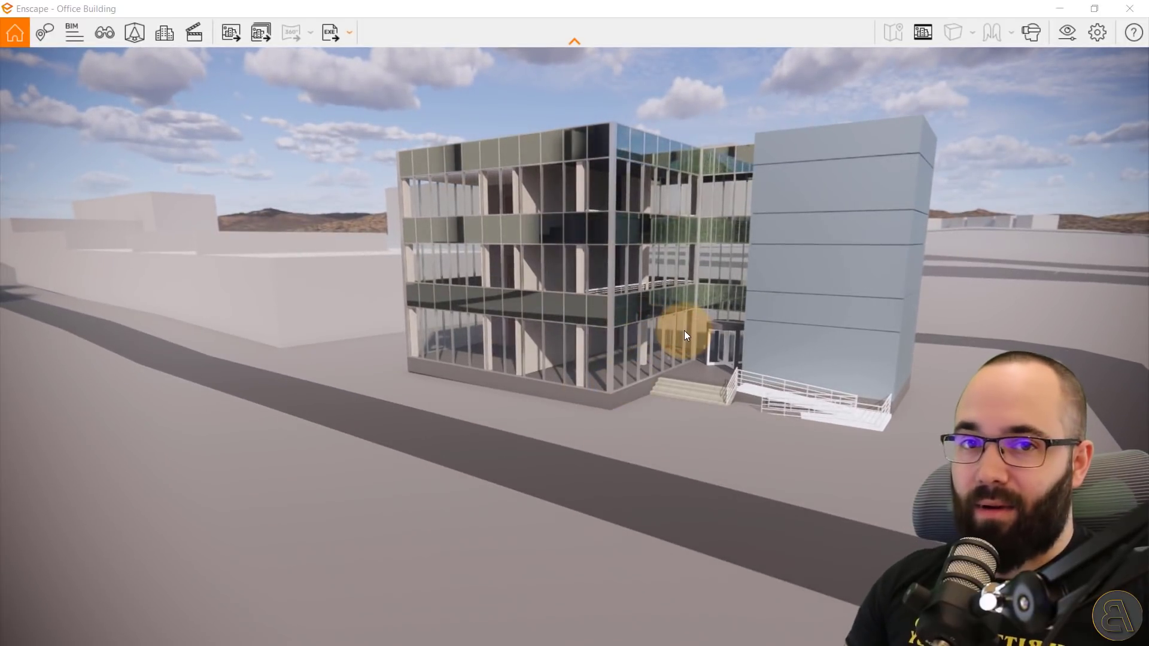